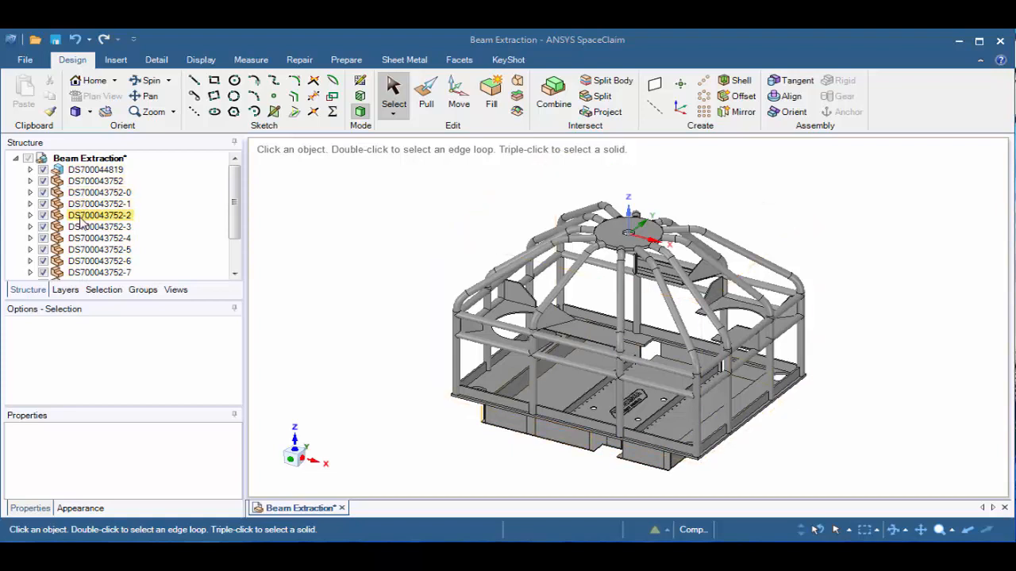
Review the DS700044819 assembly and its DS700043752 components in the structure tree
click(87, 170)
click(30, 170)
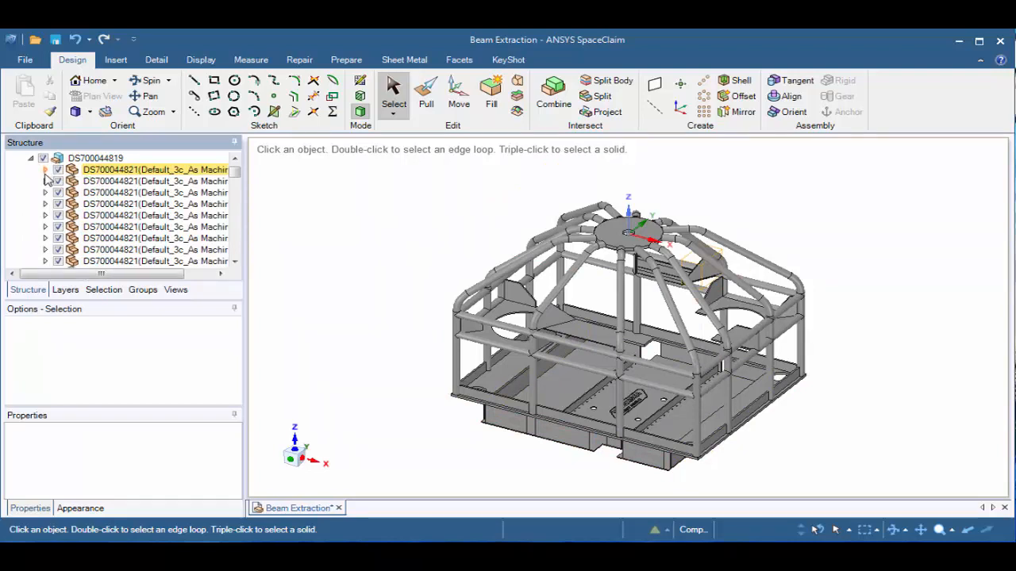
click(46, 170)
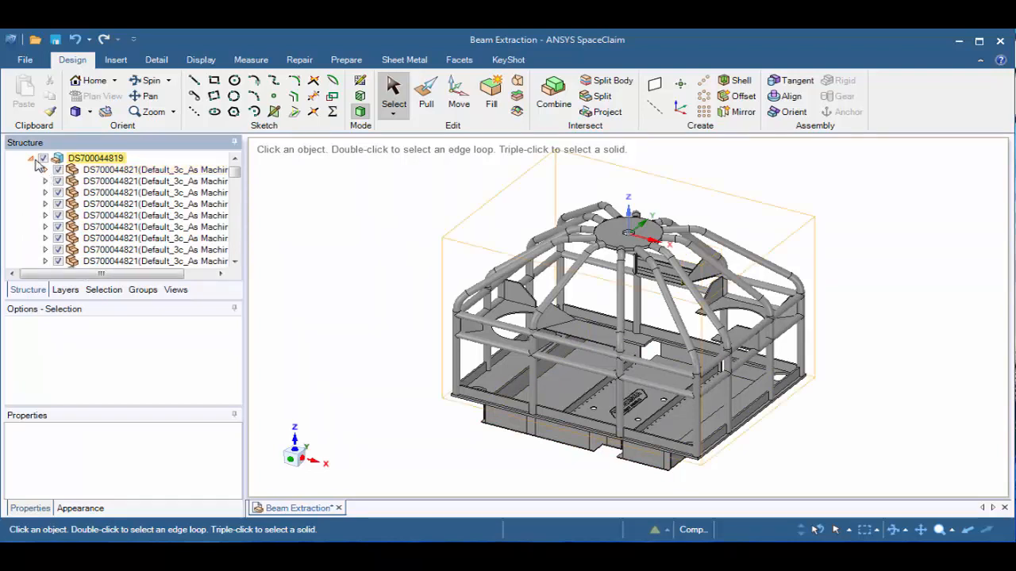
click(29, 158)
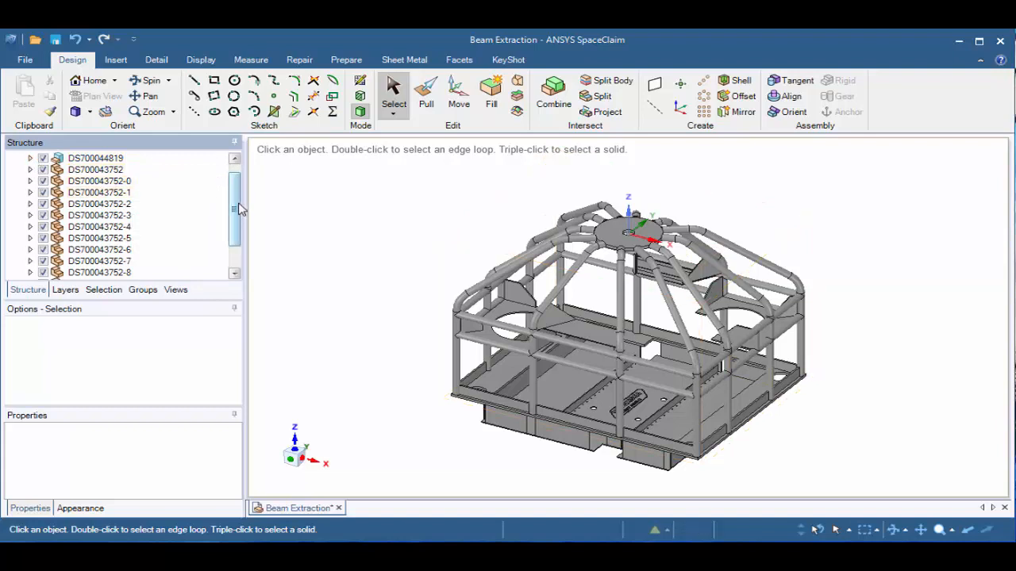
scroll(145, 175, up, 1)
click(99, 249)
click(100, 192)
click(84, 227)
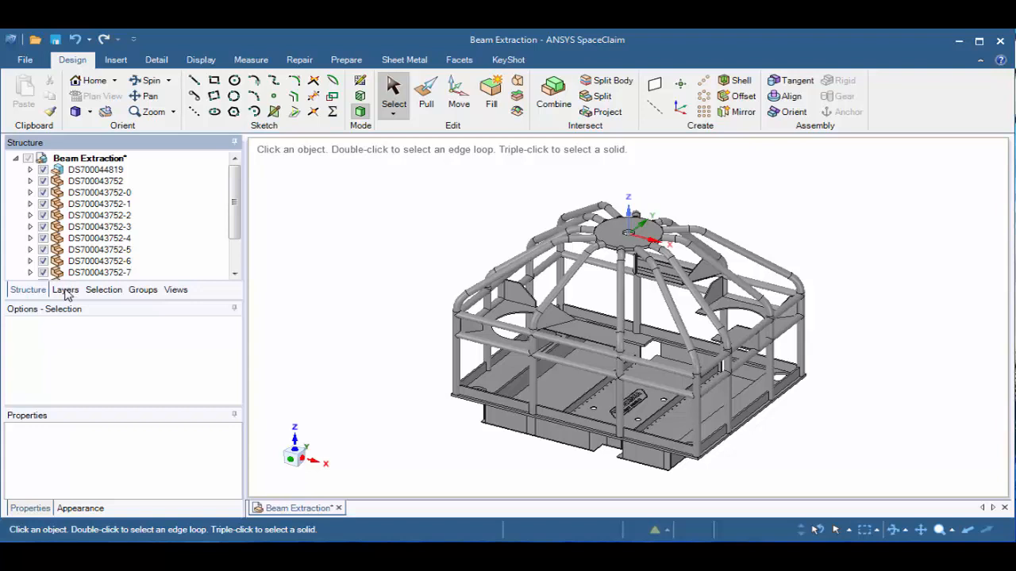
Create a new layer, Layer1, in the Layers panel
click(66, 289)
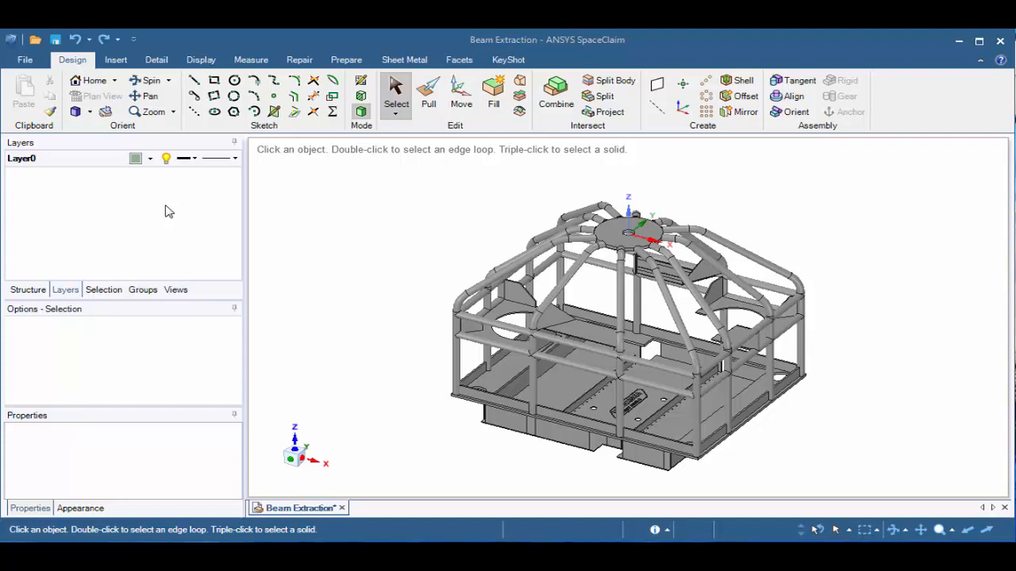
right_click(58, 204)
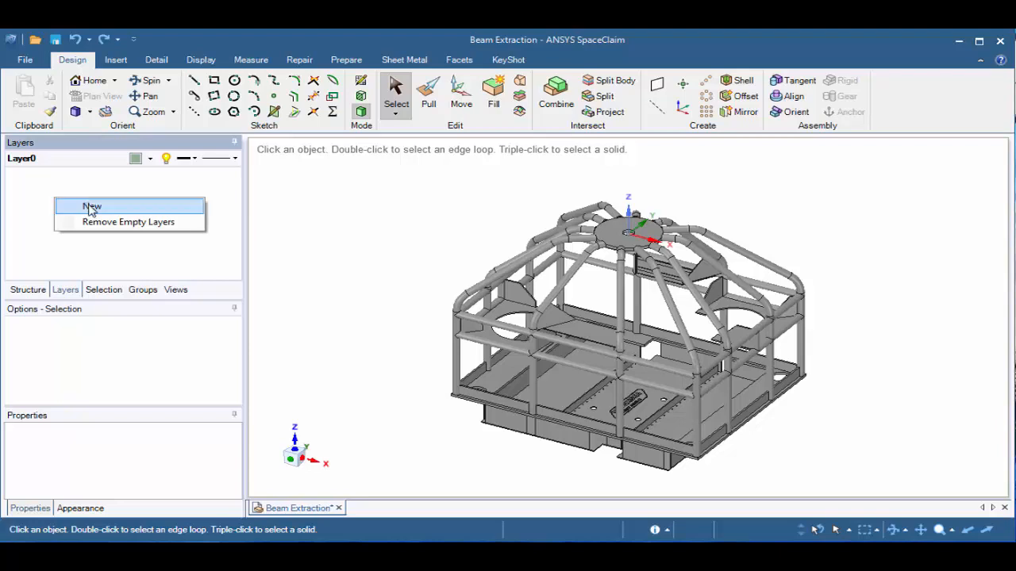
click(91, 206)
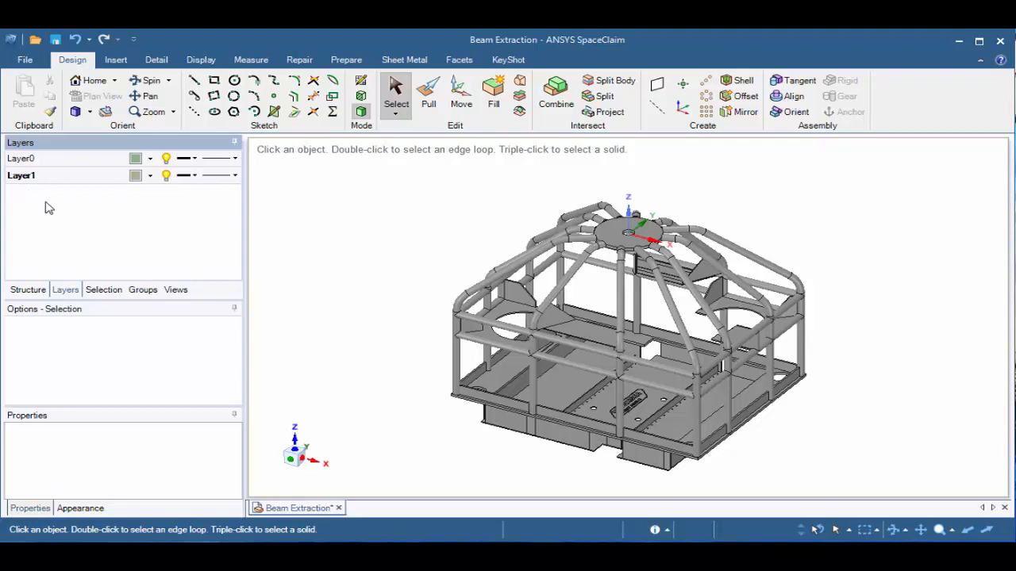
Select a vertical column's cylindrical face in the Selection panel
click(102, 290)
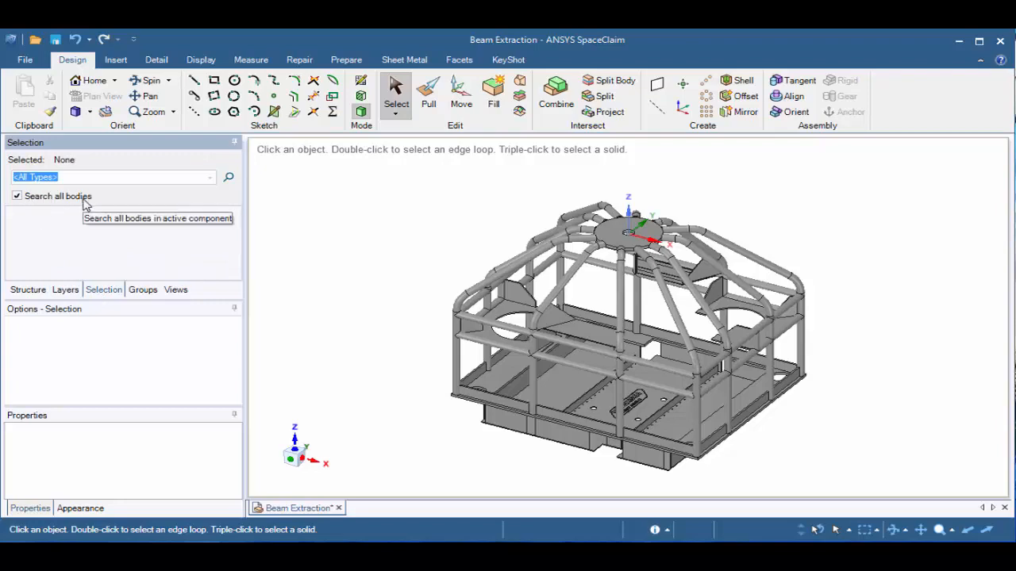
ctrl+middle_drag(477, 365, 444, 468)
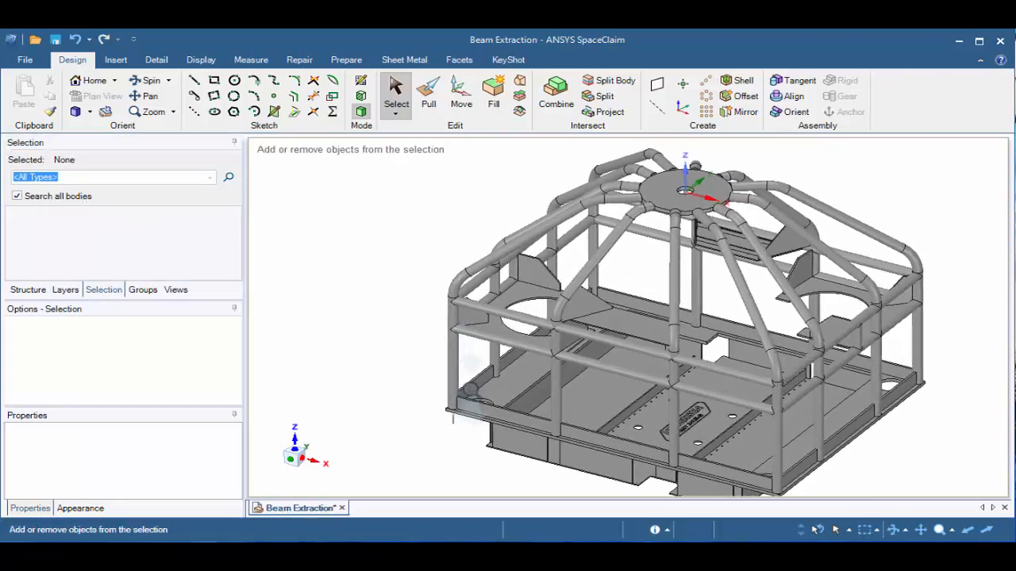
scroll(444, 357, up, 5)
scroll(445, 357, up, 3)
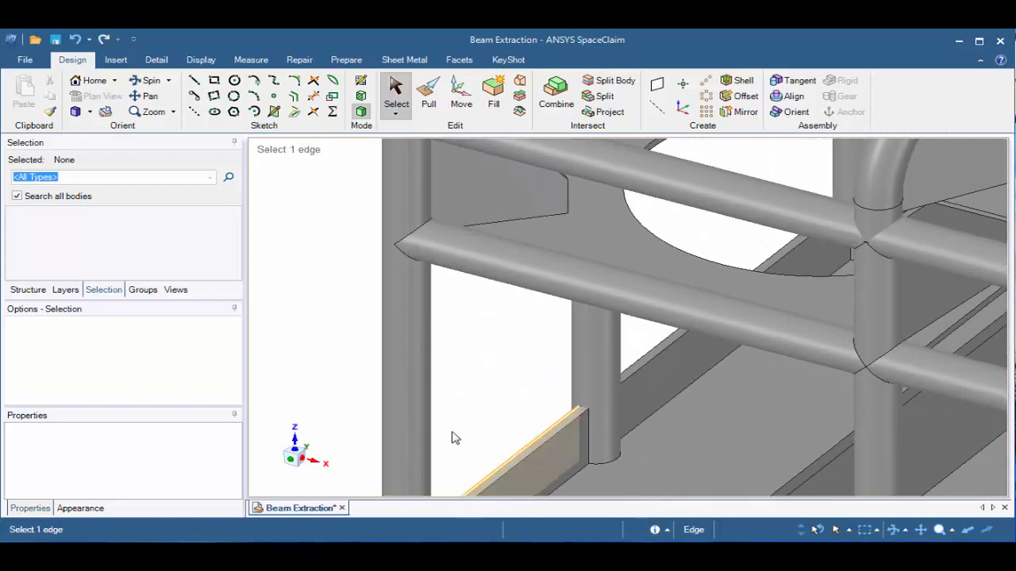
click(413, 350)
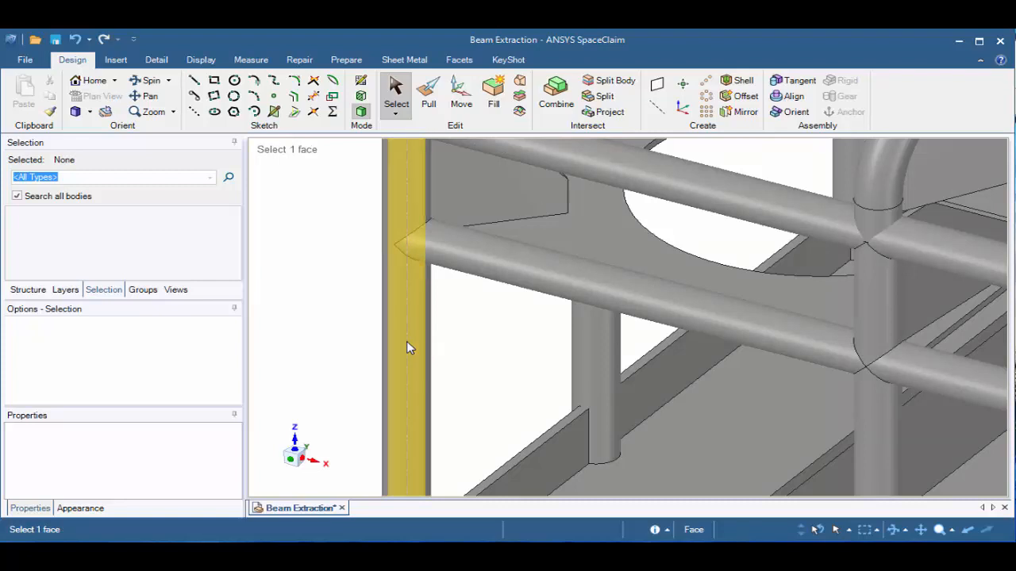
click(406, 347)
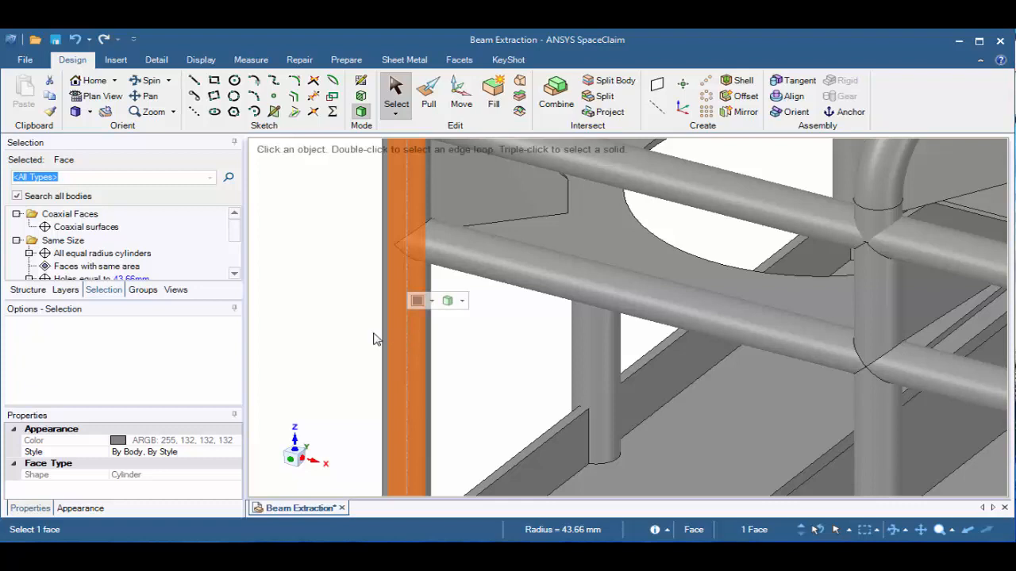
drag(237, 234, 236, 218)
Select all 62 equal-radius cylinder faces and grow them to the 38 parent tube bodies
click(101, 254)
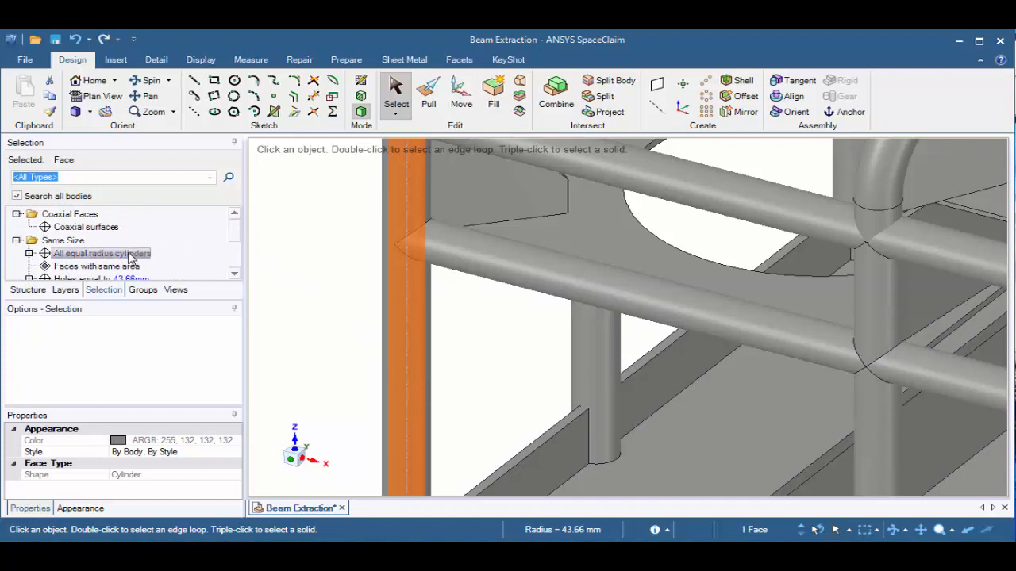
click(130, 255)
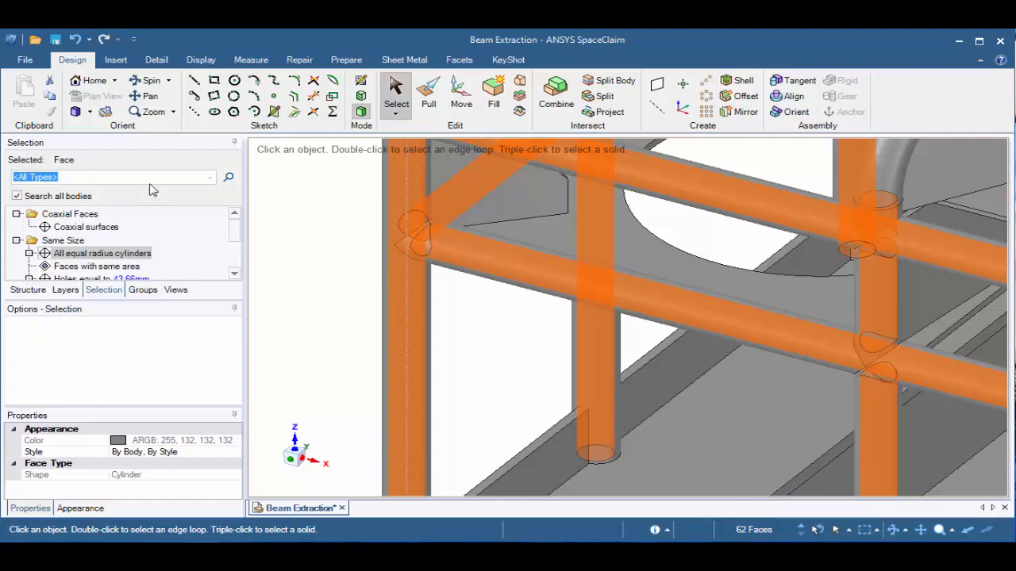
click(94, 80)
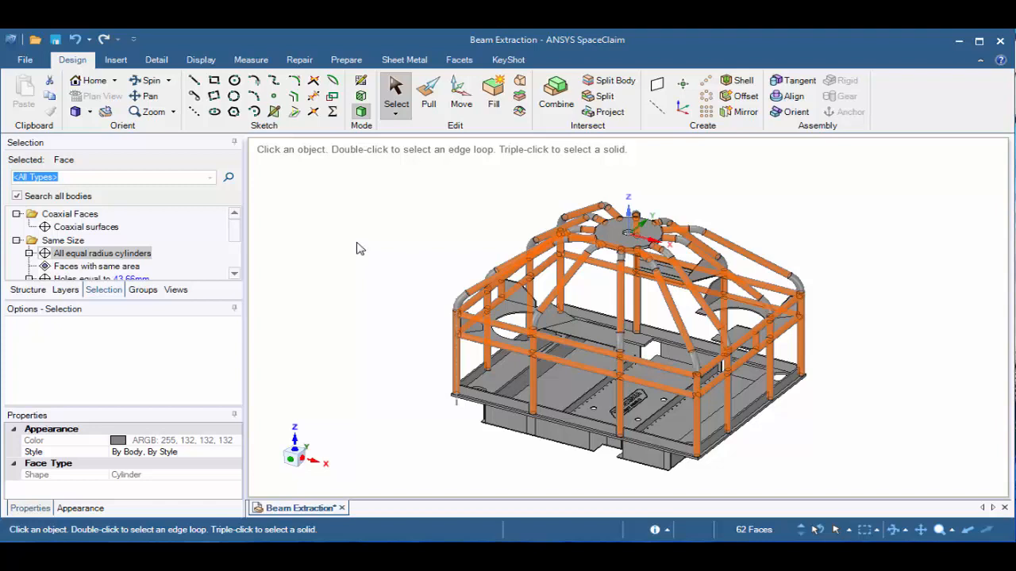
click(799, 525)
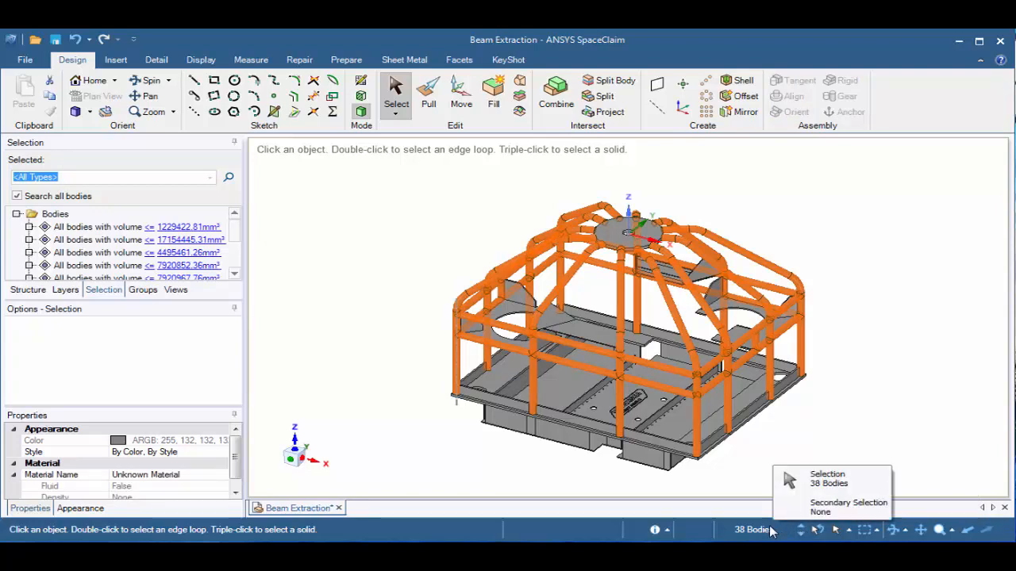
Assign the 38 selected tube bodies to Layer1
click(65, 290)
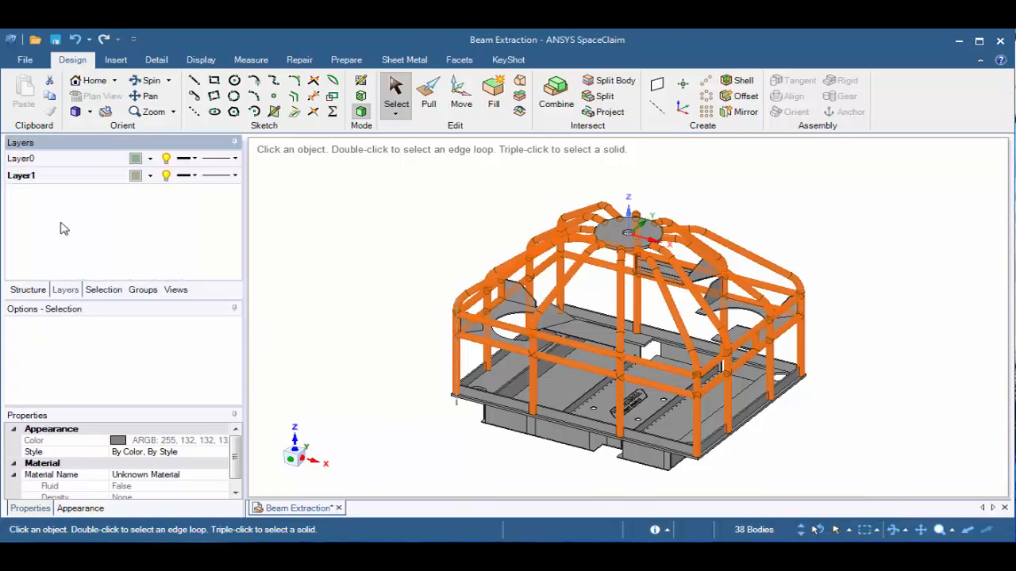
right_click(60, 178)
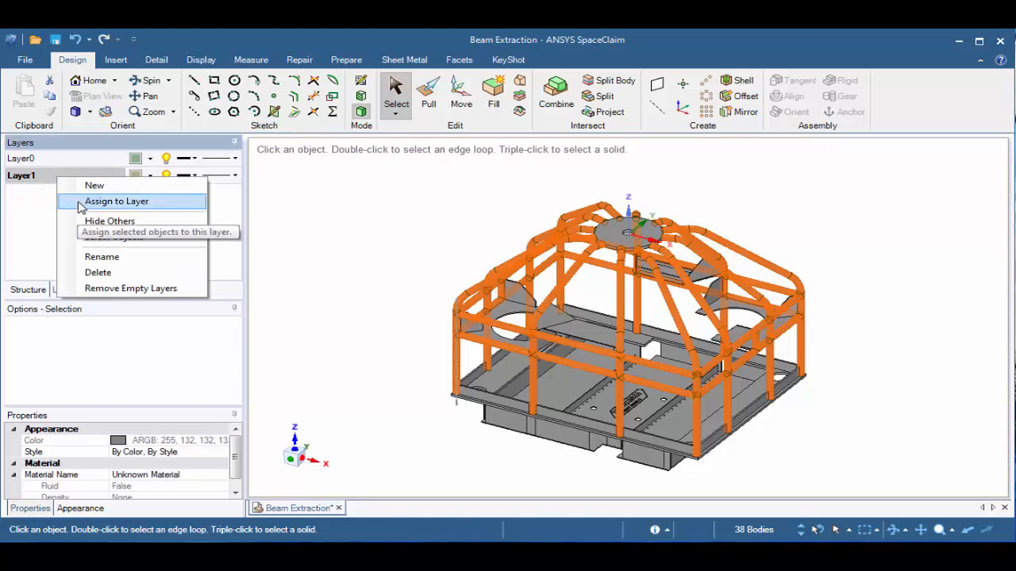
click(80, 205)
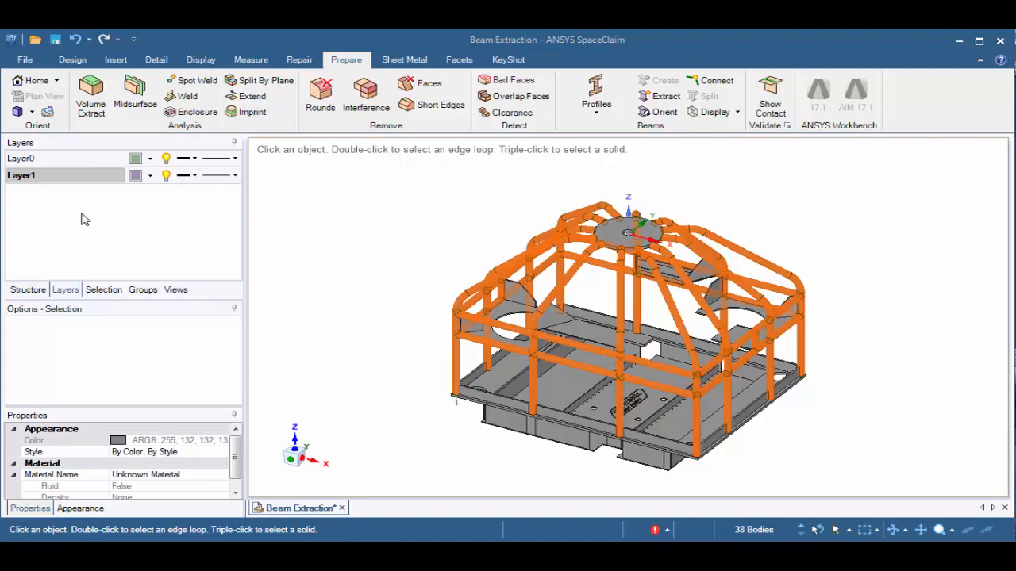
Create Layer2, hide Layer1 and box-select all the remaining panel solids
click(293, 219)
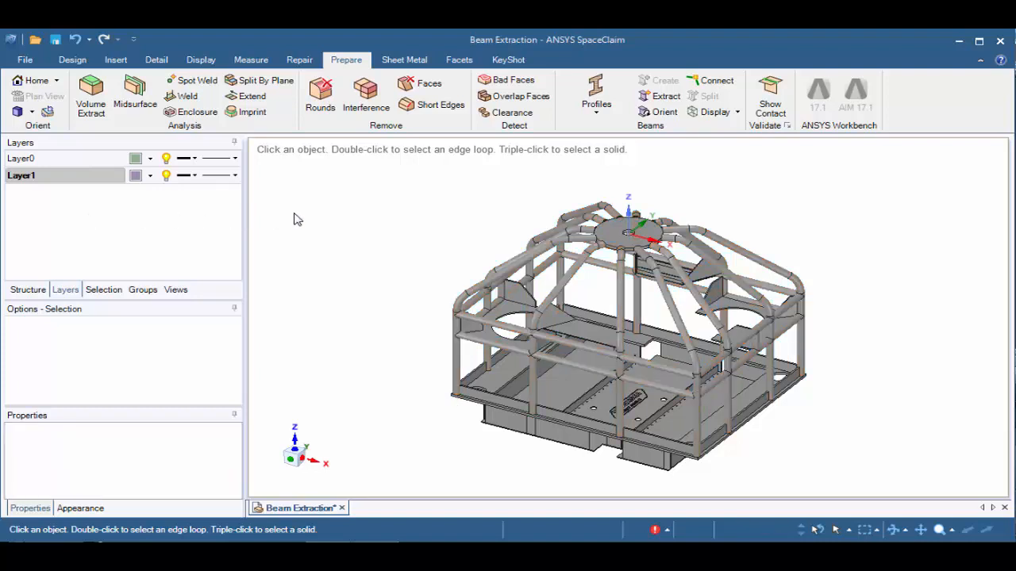
right_click(43, 200)
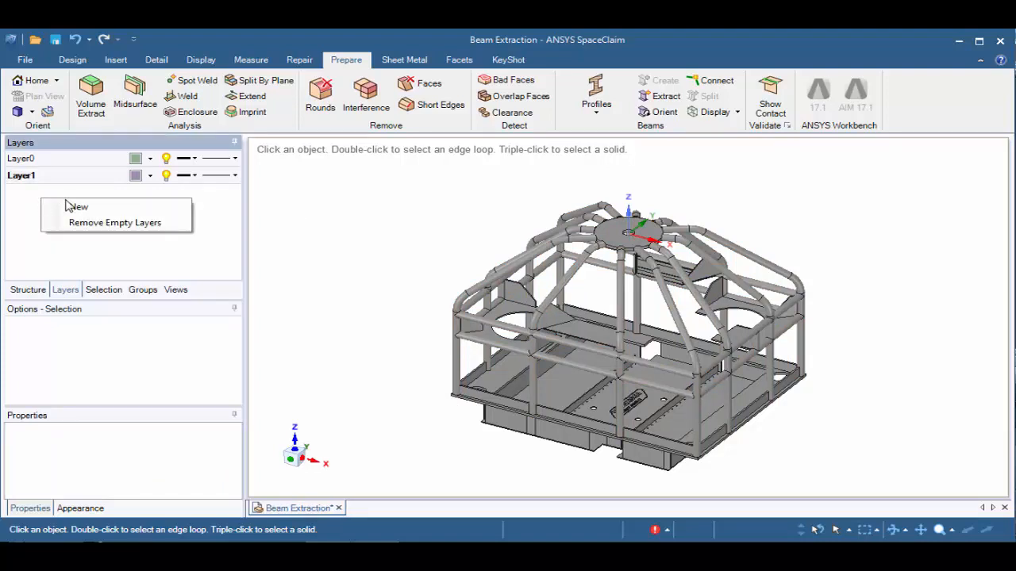
click(79, 209)
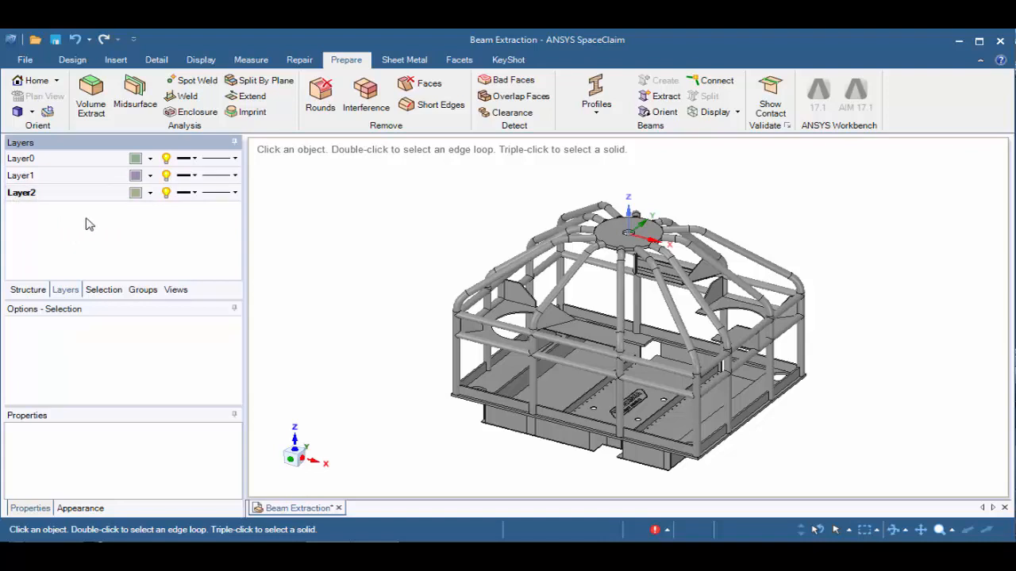
click(166, 175)
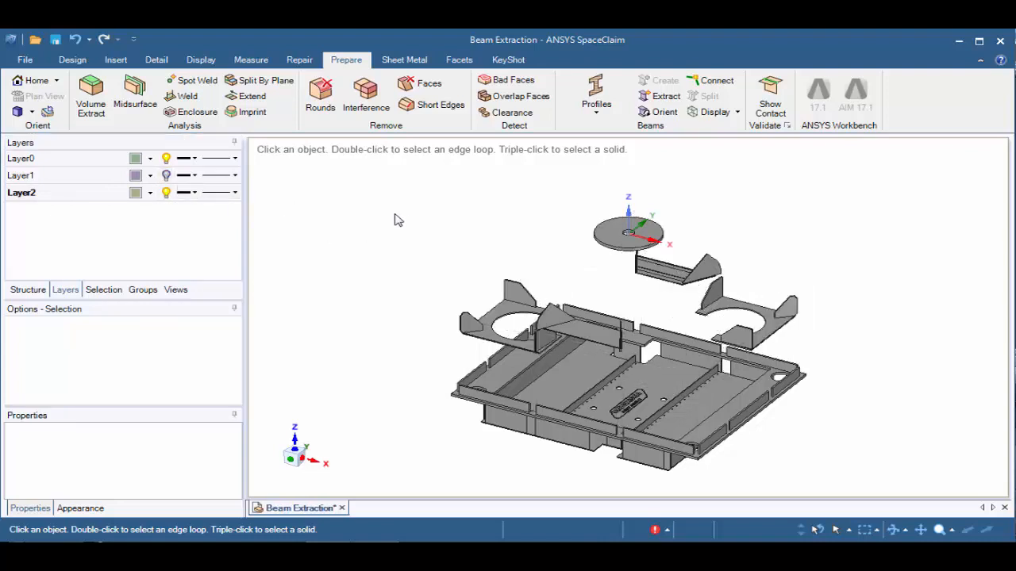
drag(405, 181, 913, 485)
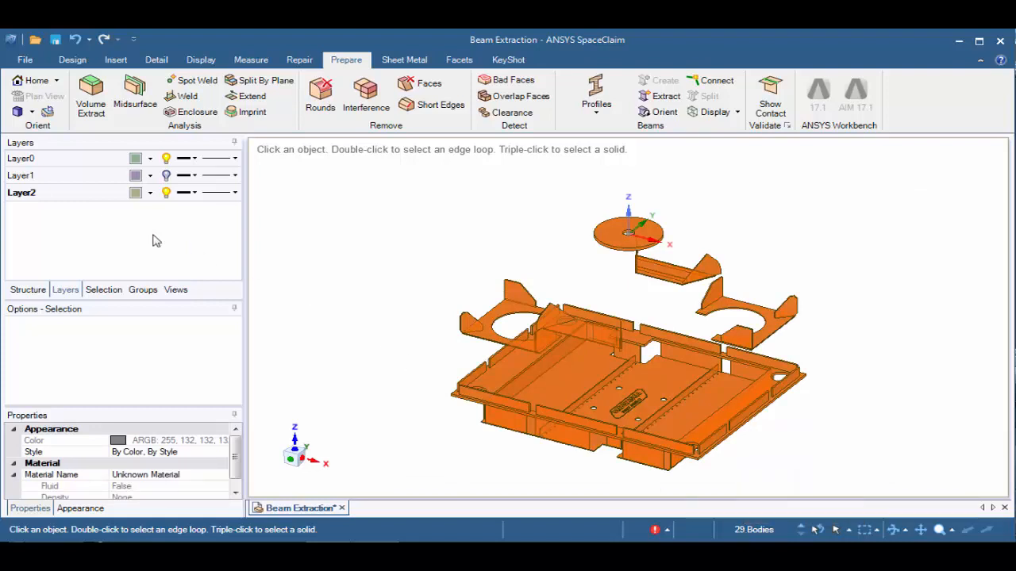
Assign the 29 panel bodies to Layer2 and make Layer0 the active layer
right_click(75, 198)
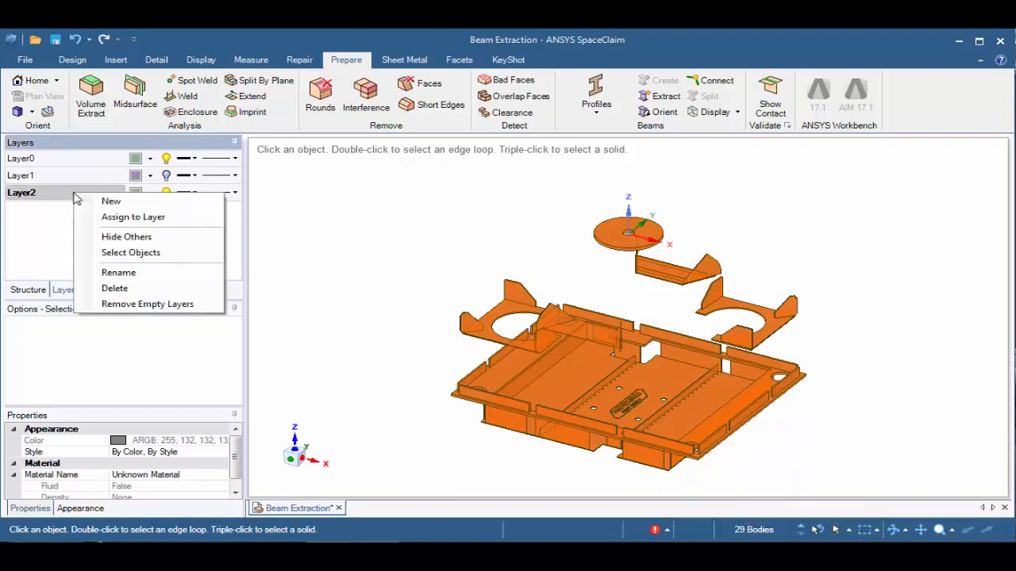
click(123, 219)
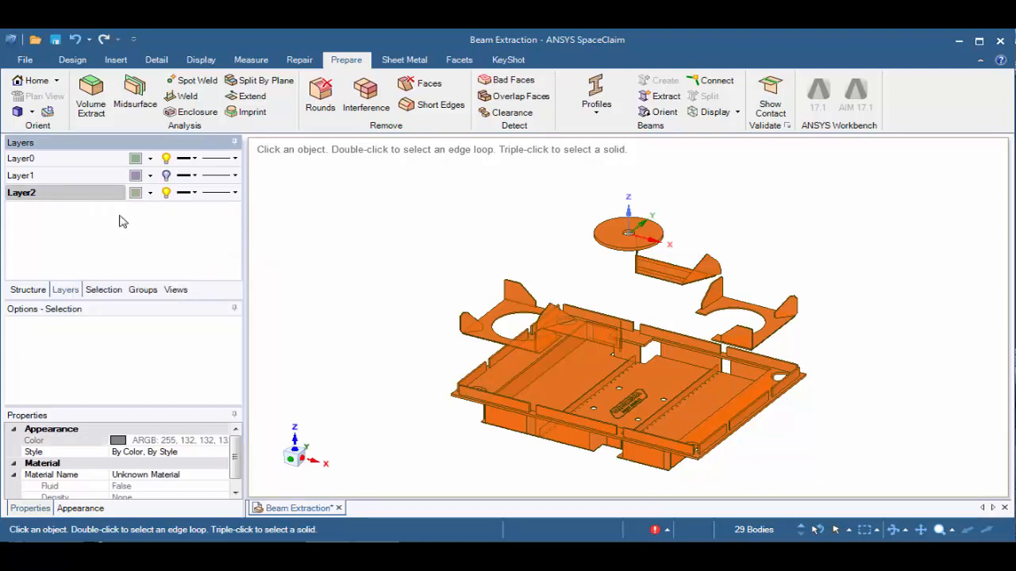
right_click(84, 161)
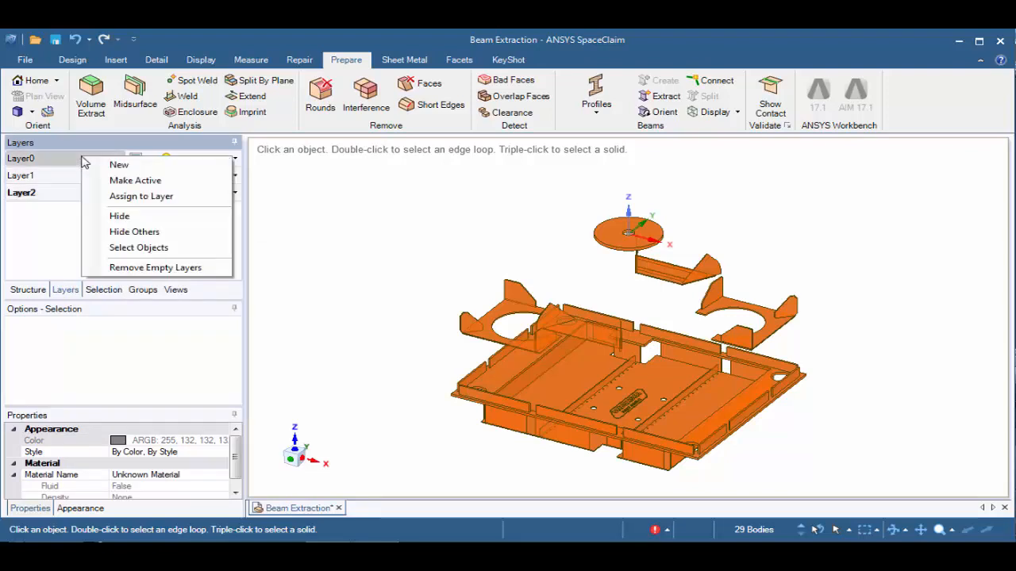
click(135, 180)
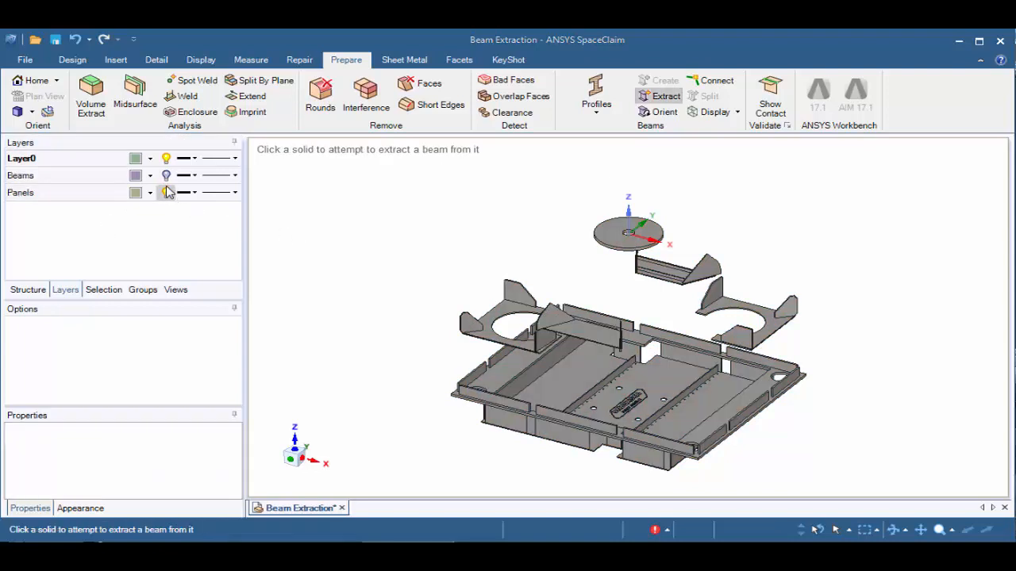
Show Beams, hide Panels, and extract line beams from all box-selected tubes
click(166, 176)
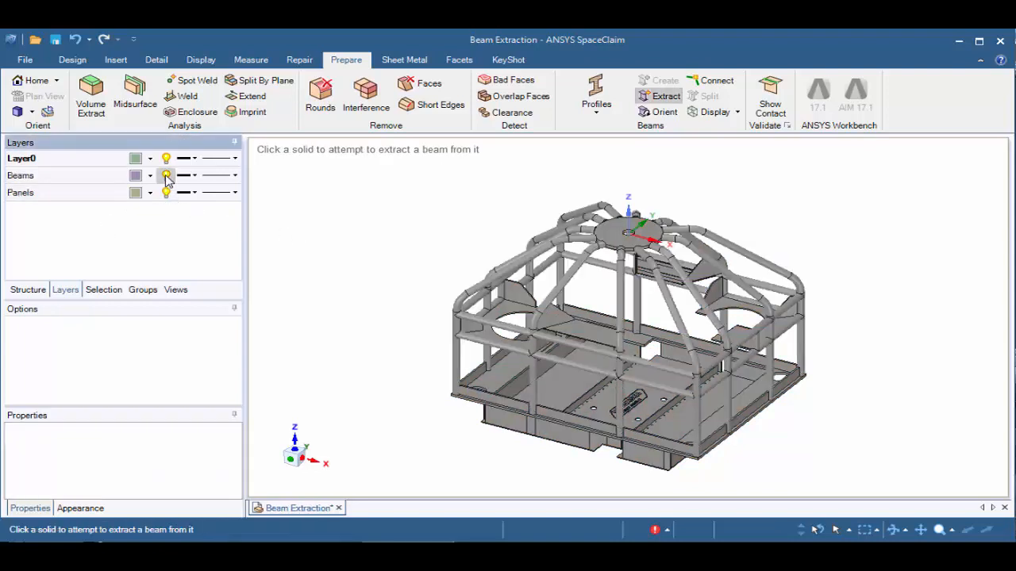
click(166, 192)
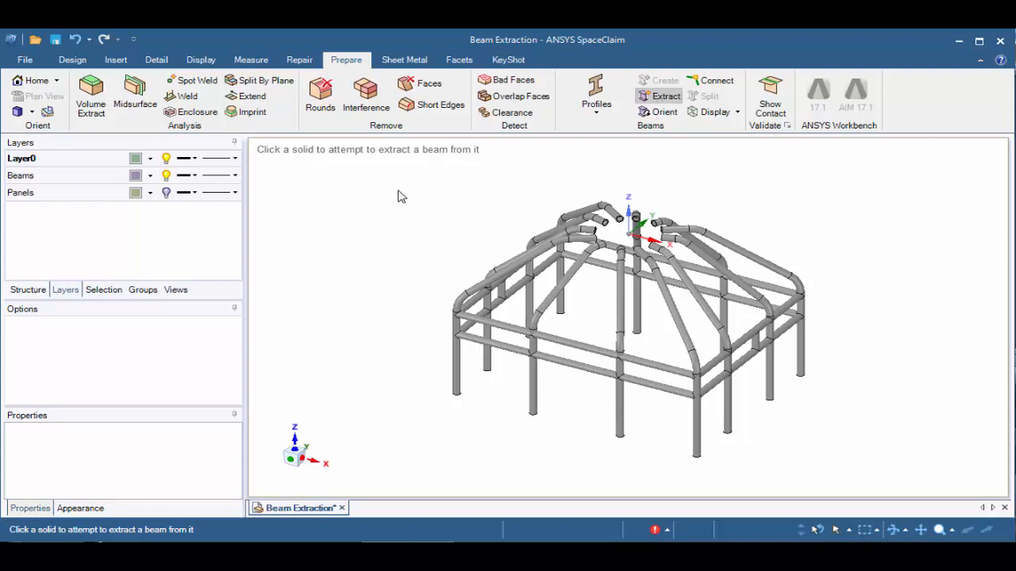
drag(386, 167, 860, 490)
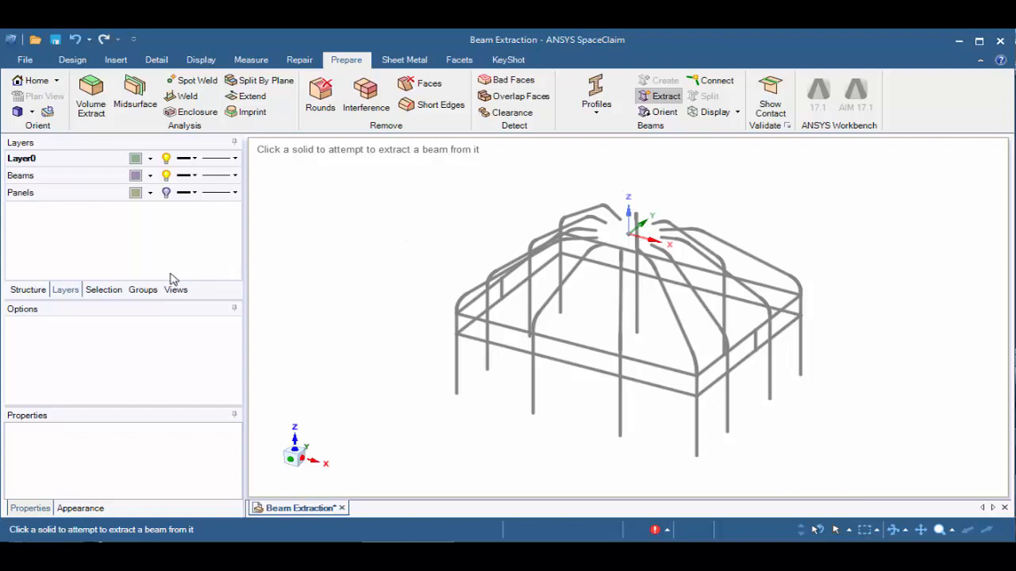
Expand the Beams folder in the Structure tree and inspect the first extracted beam
click(30, 289)
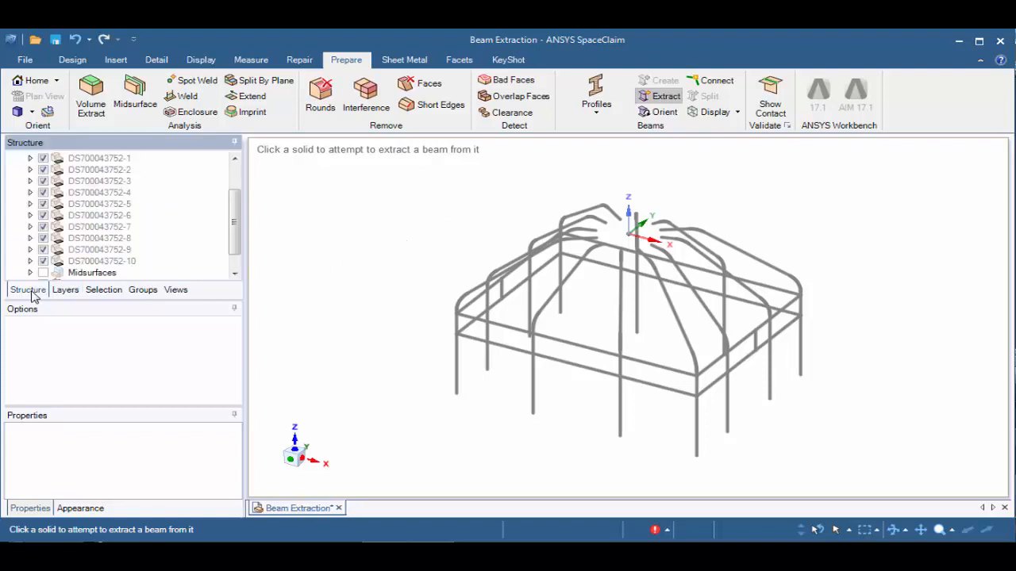
drag(235, 204, 235, 224)
click(87, 273)
click(95, 273)
click(42, 261)
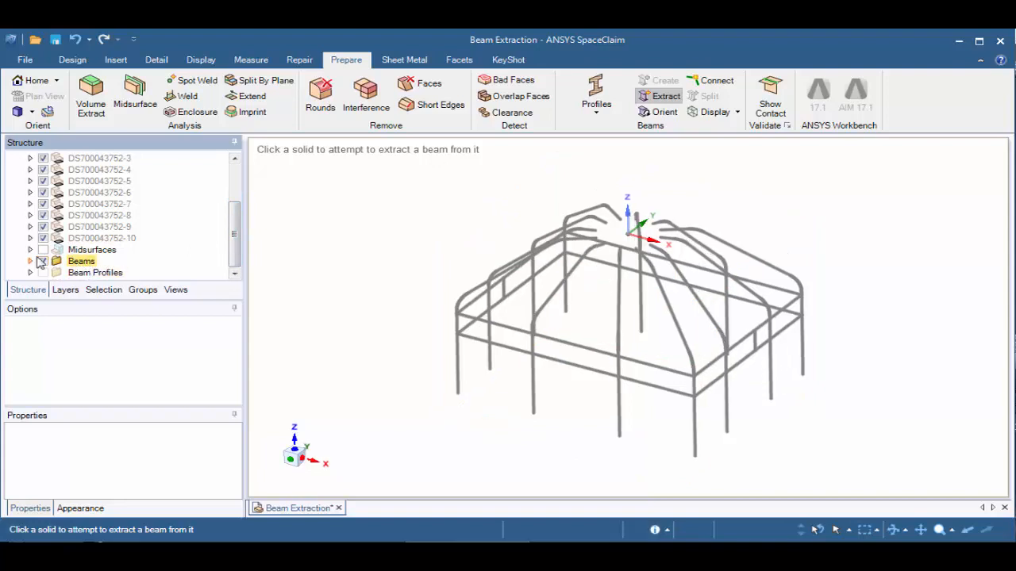
click(30, 261)
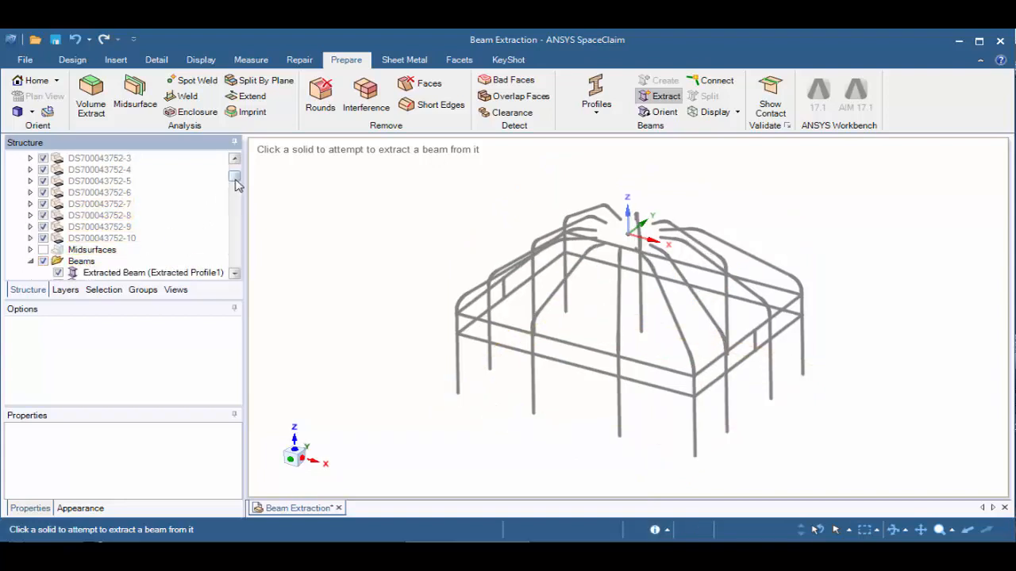
drag(235, 176, 235, 187)
click(119, 193)
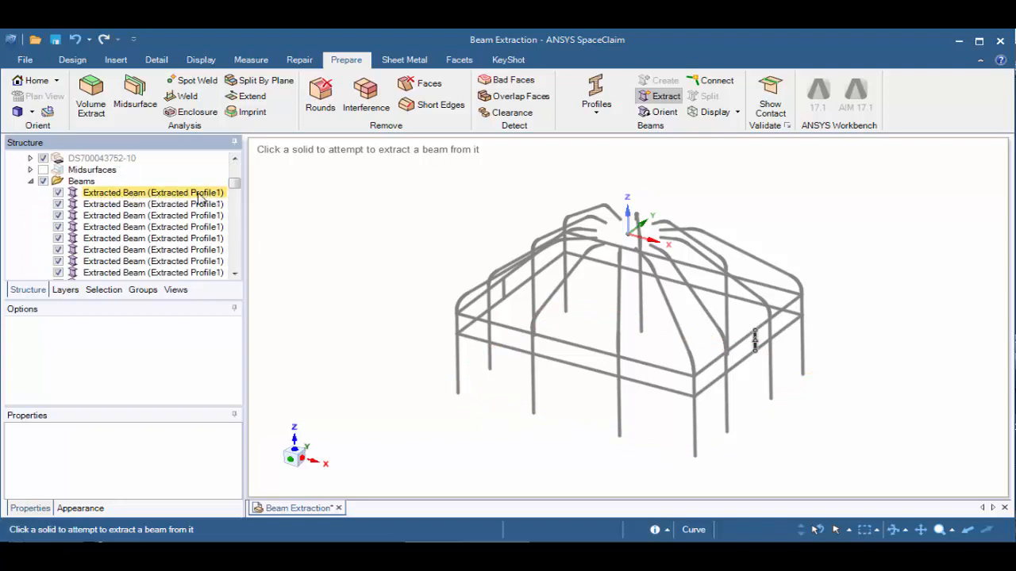
click(30, 181)
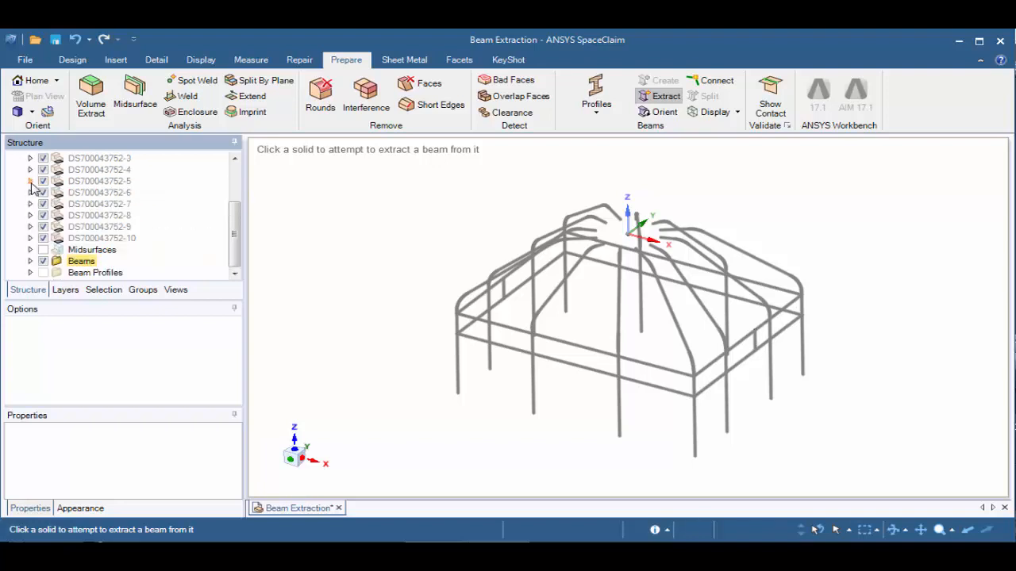
Expand Beam Profiles and select Extracted Profile1 to view its section properties
click(81, 261)
click(33, 278)
click(103, 261)
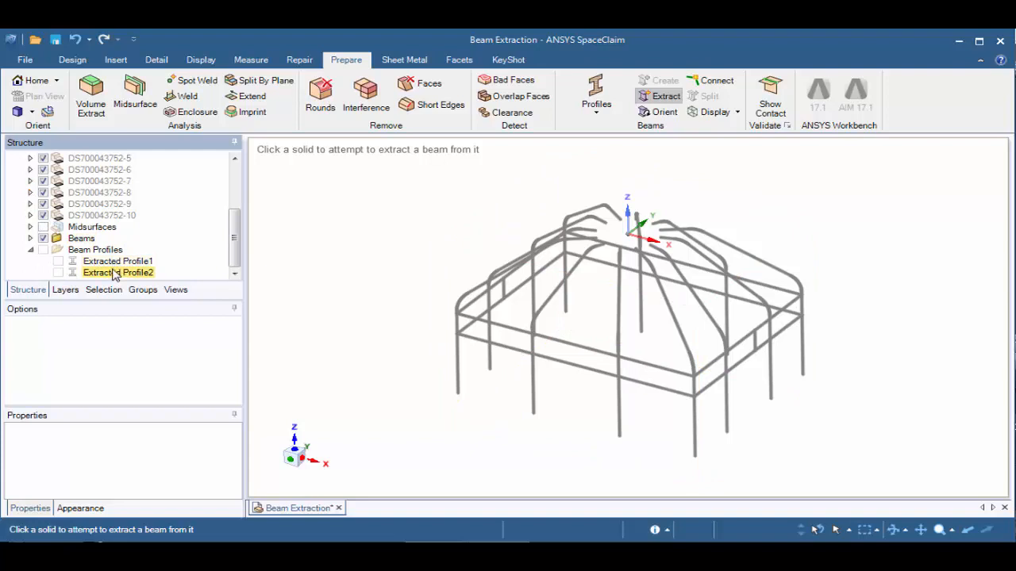
click(103, 262)
right_click(103, 265)
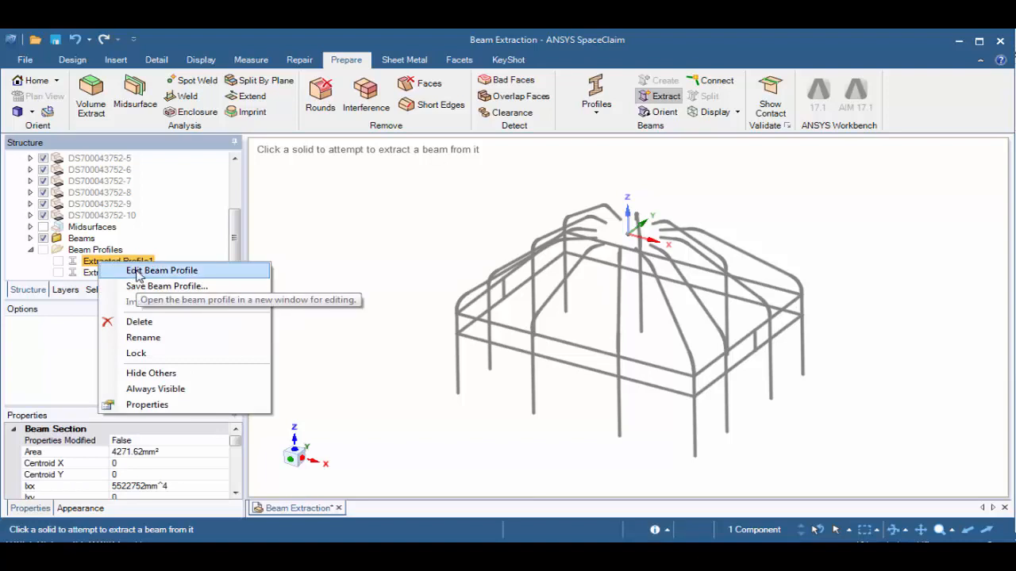
click(137, 272)
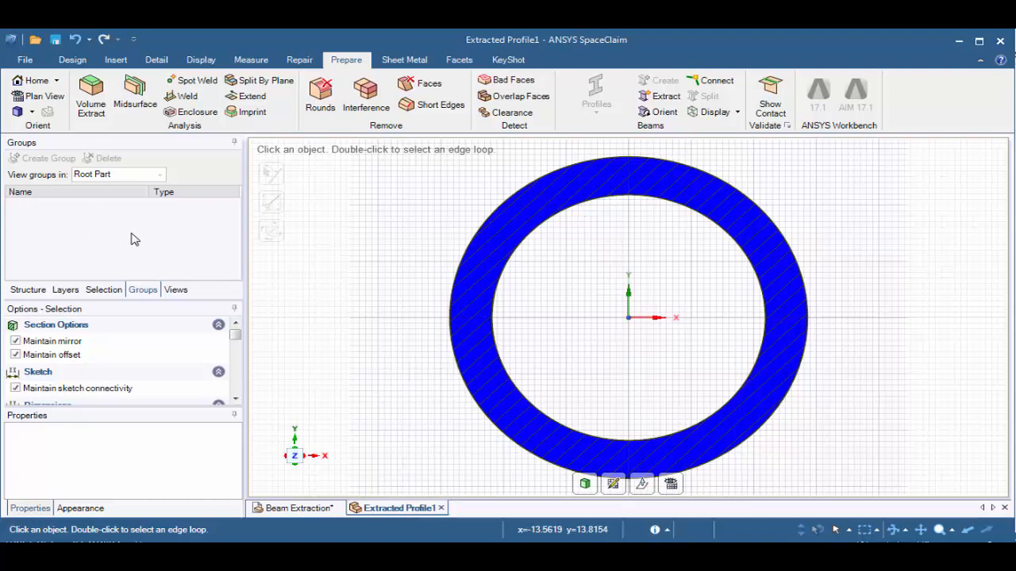
click(443, 508)
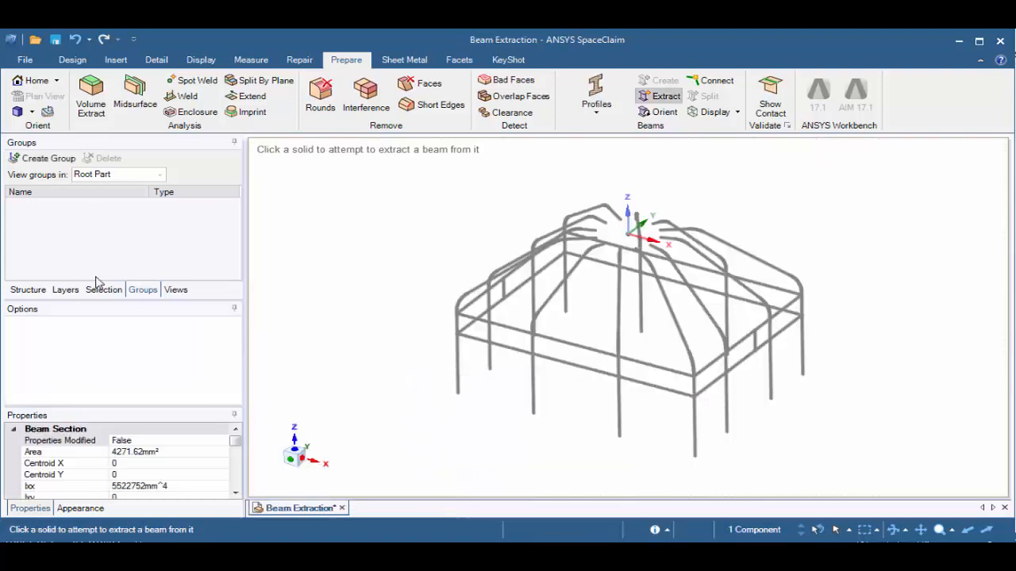
click(28, 290)
click(30, 272)
click(118, 261)
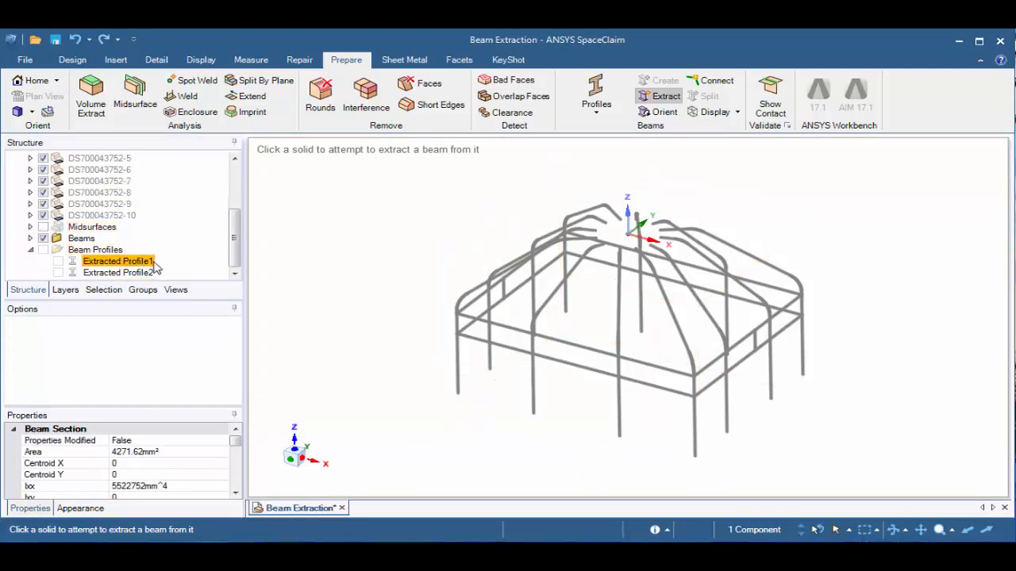
Run the beam Connect gap search with a 50 mm maximum distance, finding 28 gaps
click(713, 83)
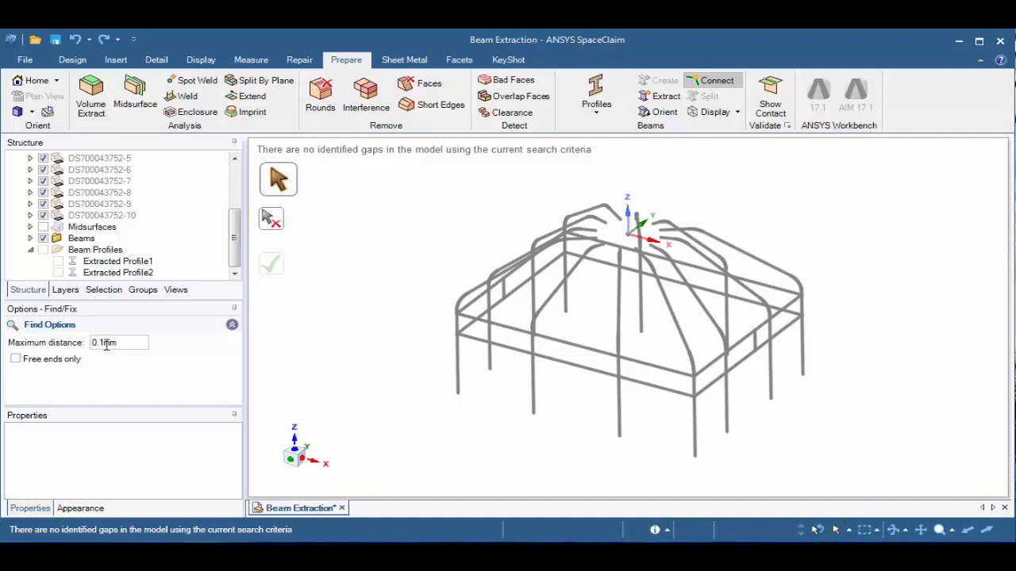
drag(134, 343, 91, 344)
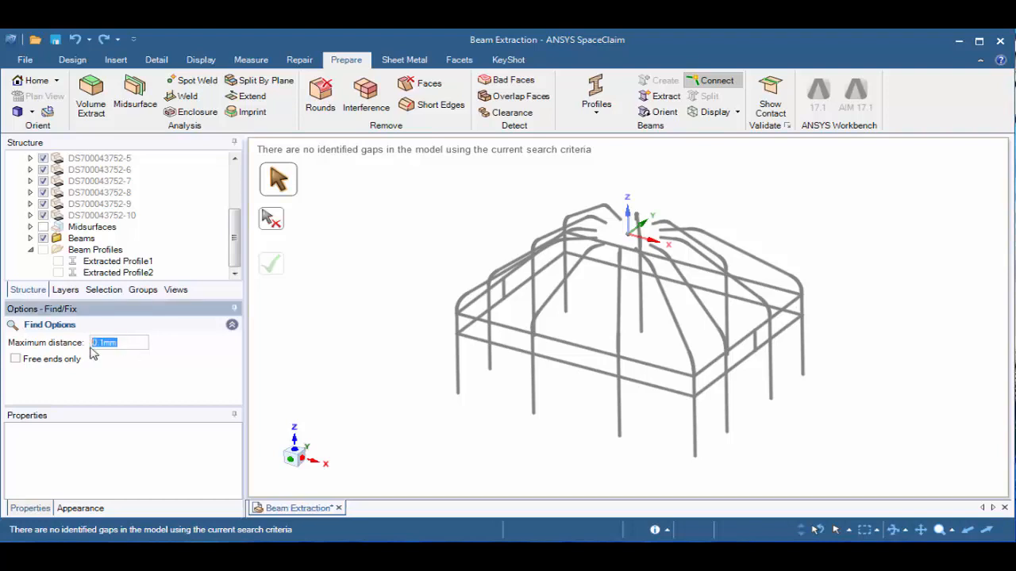
text(50)
key(Return)
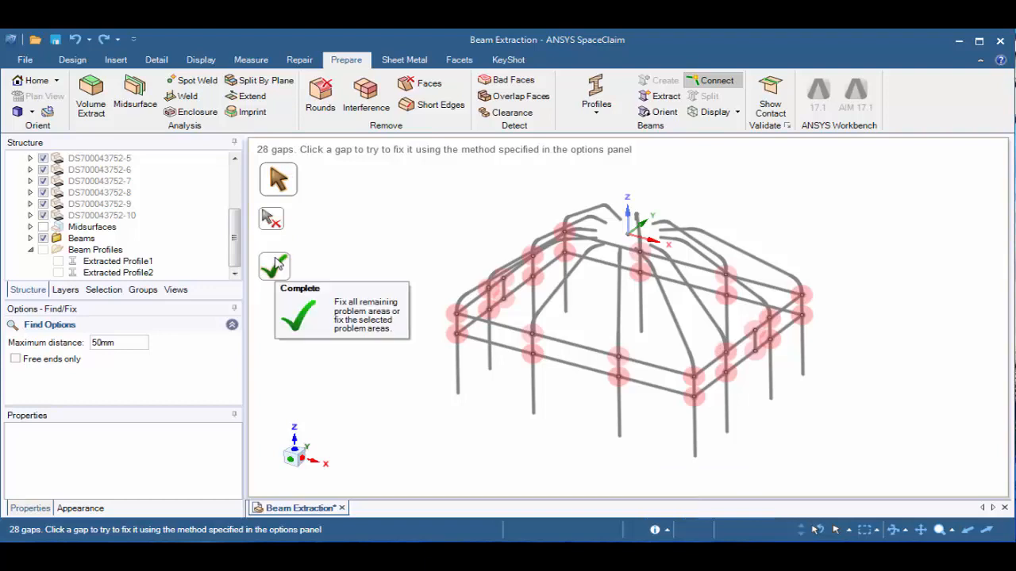
scroll(458, 386, up, 3)
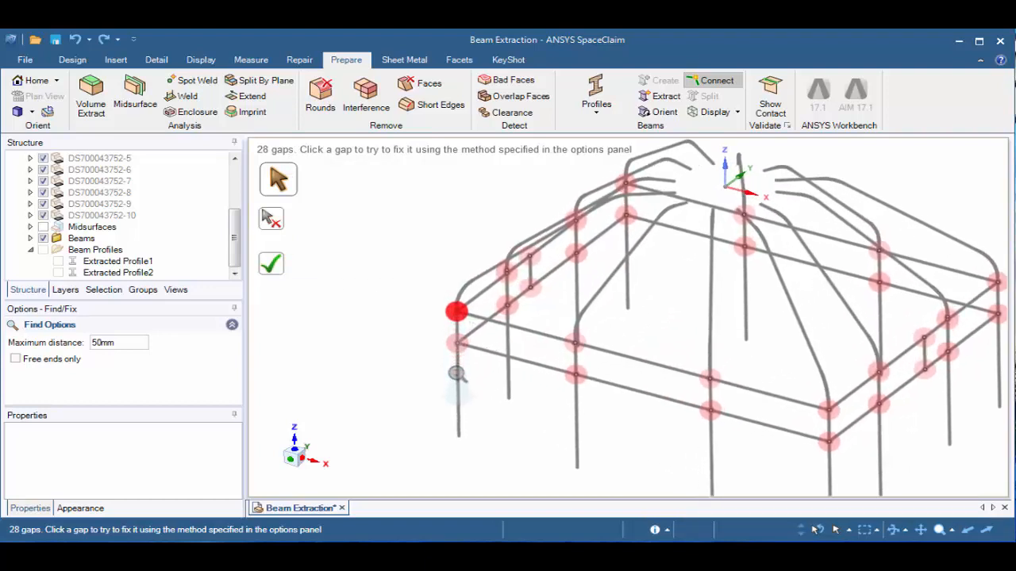
scroll(458, 386, up, 3)
scroll(457, 387, up, 2)
scroll(465, 395, up, 2)
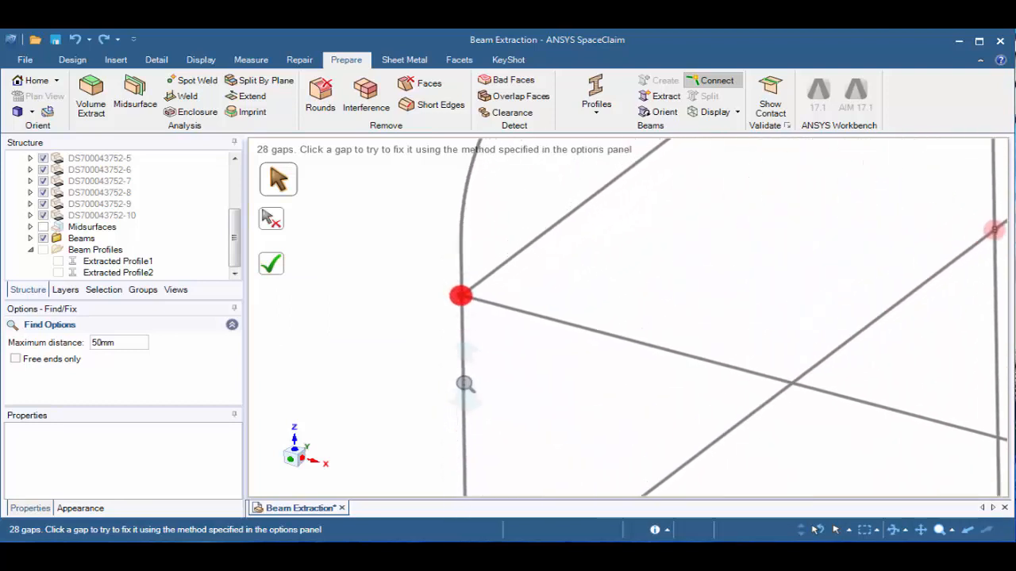
scroll(465, 394, down, 2)
scroll(472, 325, up, 2)
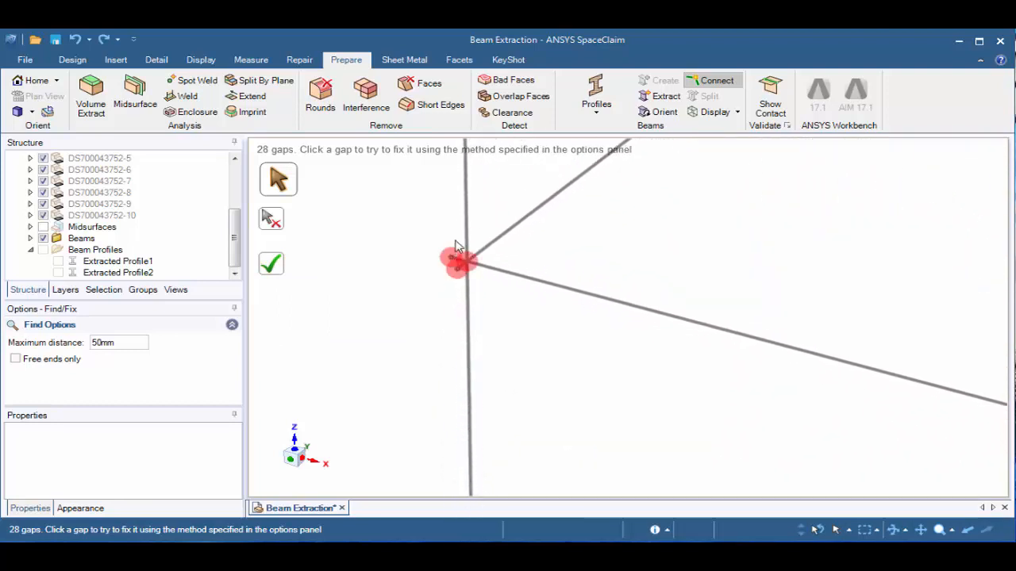
Fix the gap at the frame's left corner junction, leaving 27 gaps
mouse_move(458, 254)
middle_down()
mouse_move(481, 400)
mouse_move(482, 381)
middle_up()
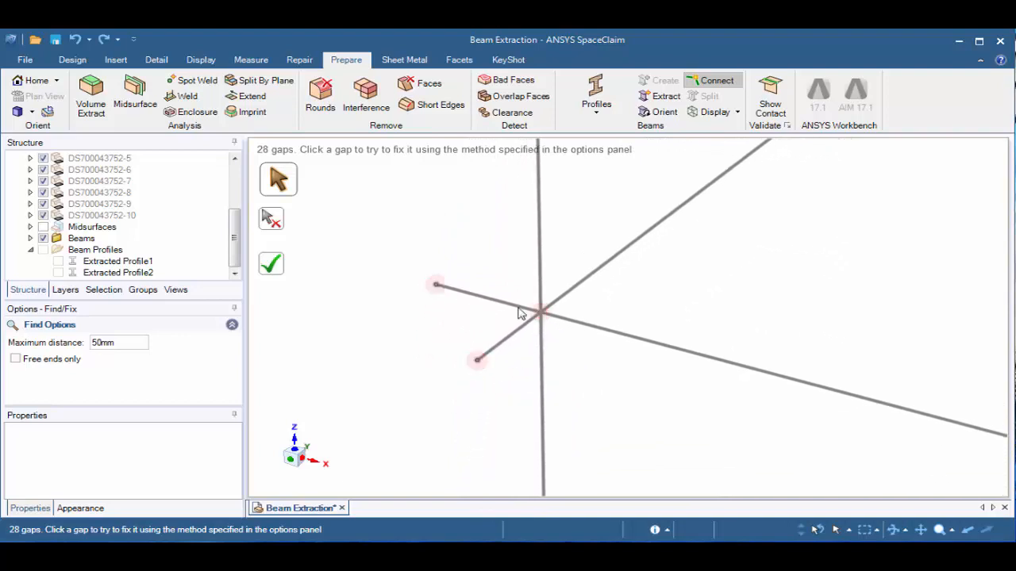
click(435, 287)
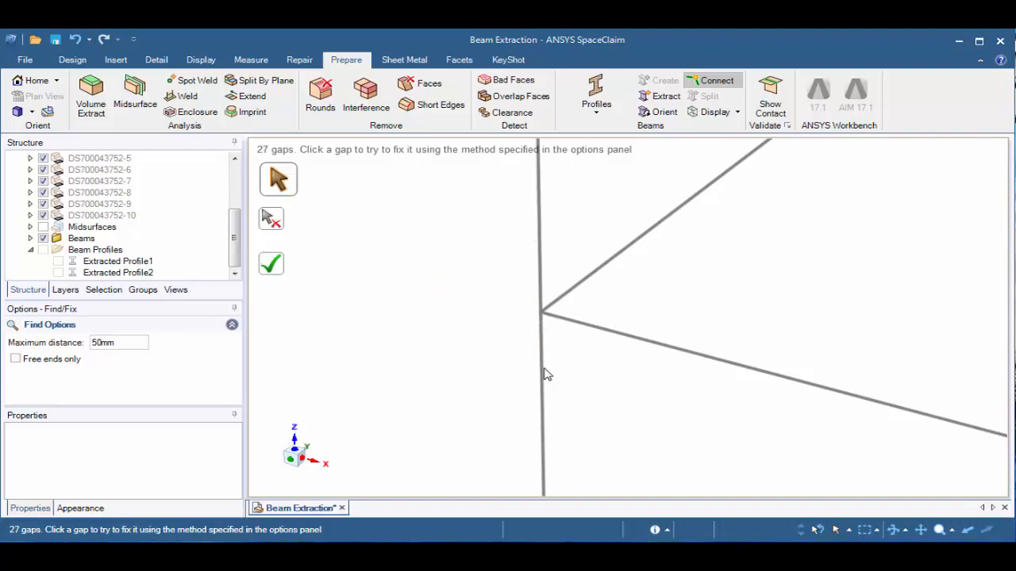
Fix the next gap so the vertical beam reaches the crossing beam, leaving 26
mouse_move(573, 413)
middle_down()
mouse_move(608, 235)
mouse_move(623, 373)
mouse_move(642, 183)
middle_up()
scroll(643, 334, down, 5)
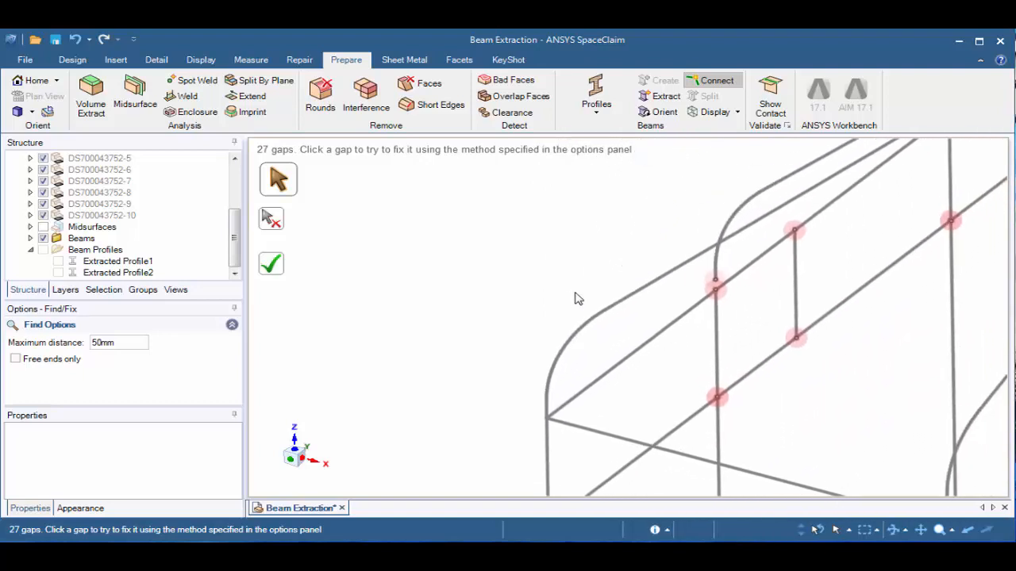
scroll(718, 286, up, 5)
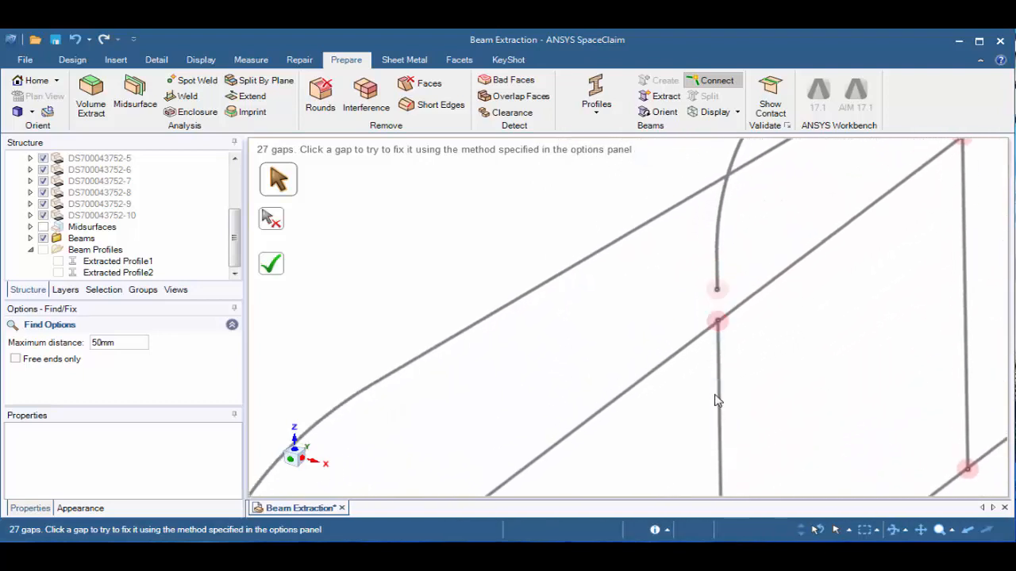
scroll(730, 374, up, 3)
scroll(722, 397, up, 3)
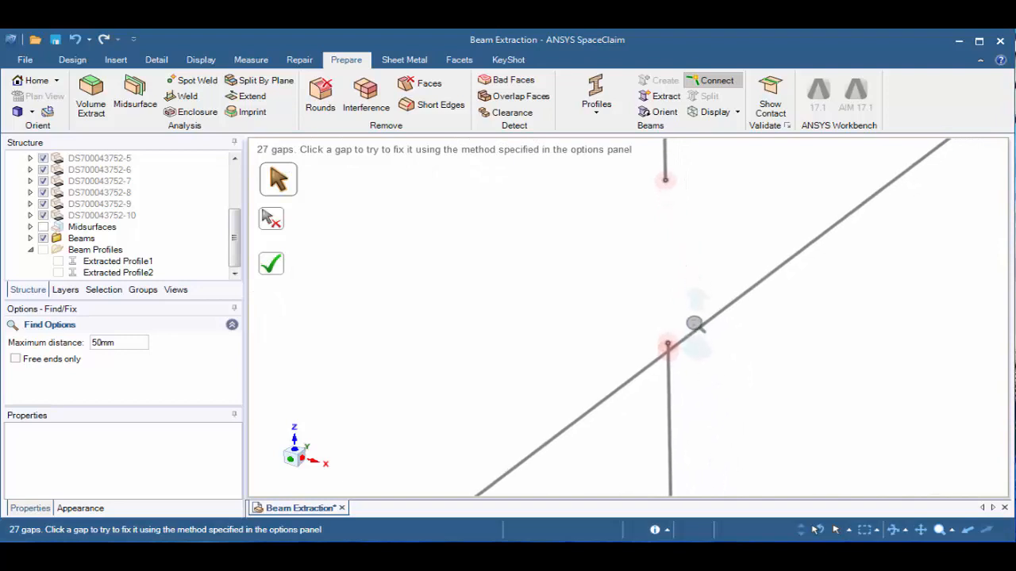
shift+middle_drag(679, 328, 635, 365)
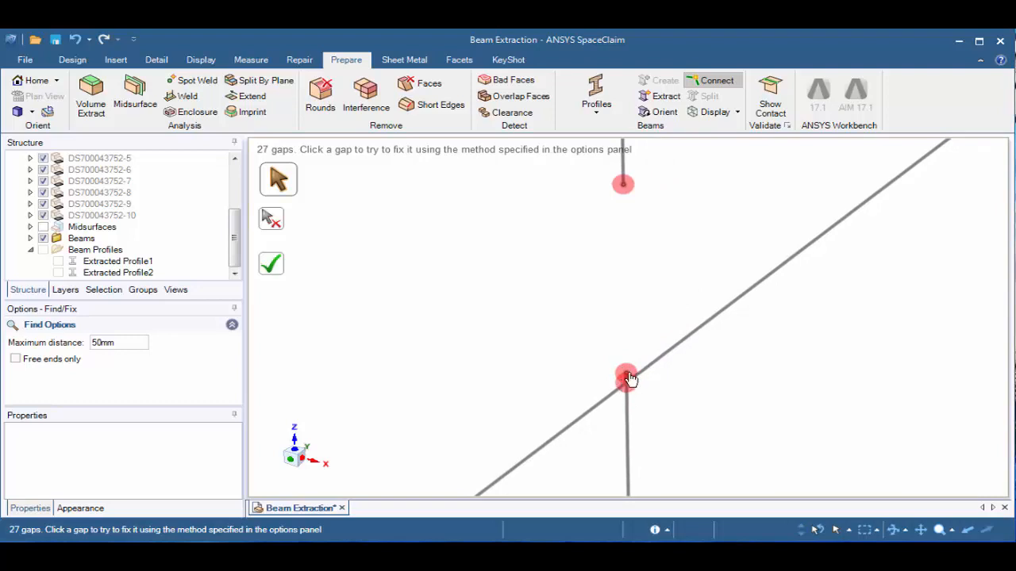
click(629, 379)
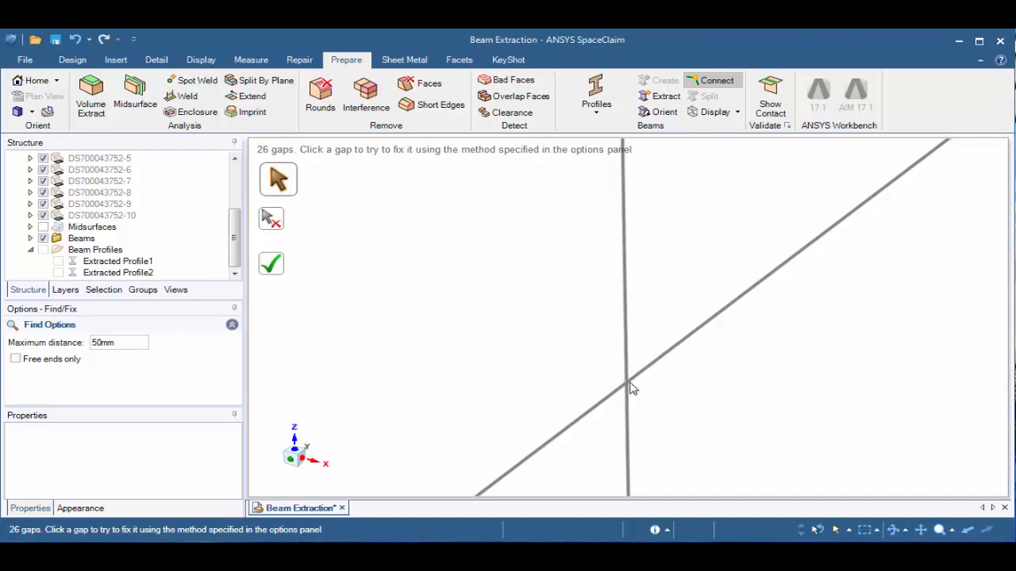
scroll(632, 389, up, 2)
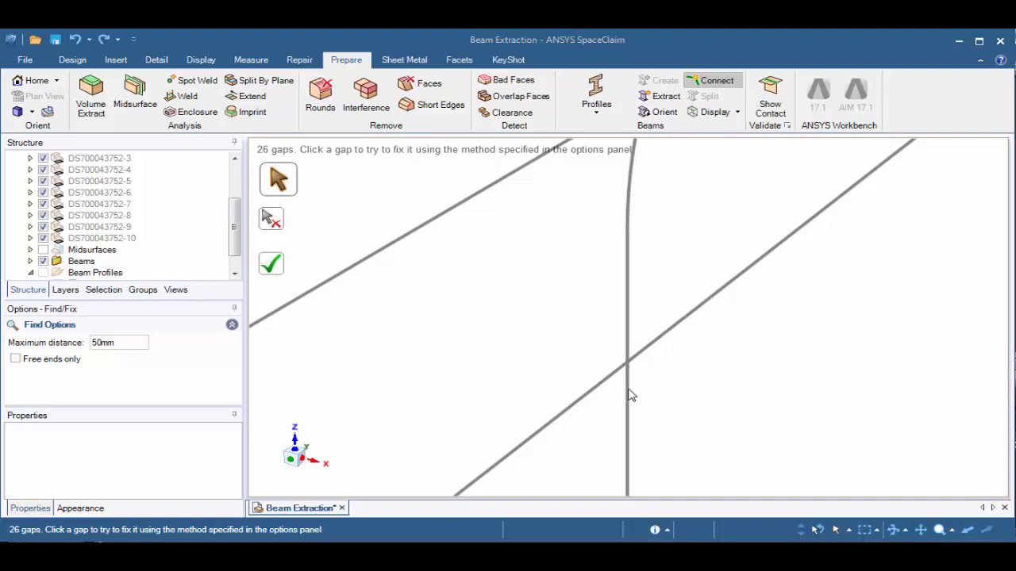
Fix all remaining gaps at once with Complete so no gaps are identified
click(35, 83)
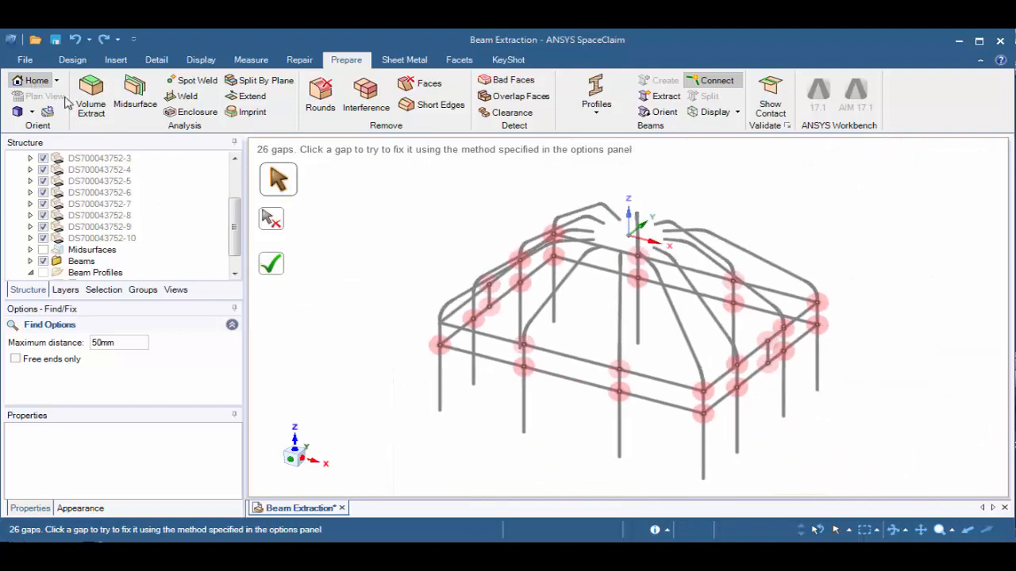
click(275, 267)
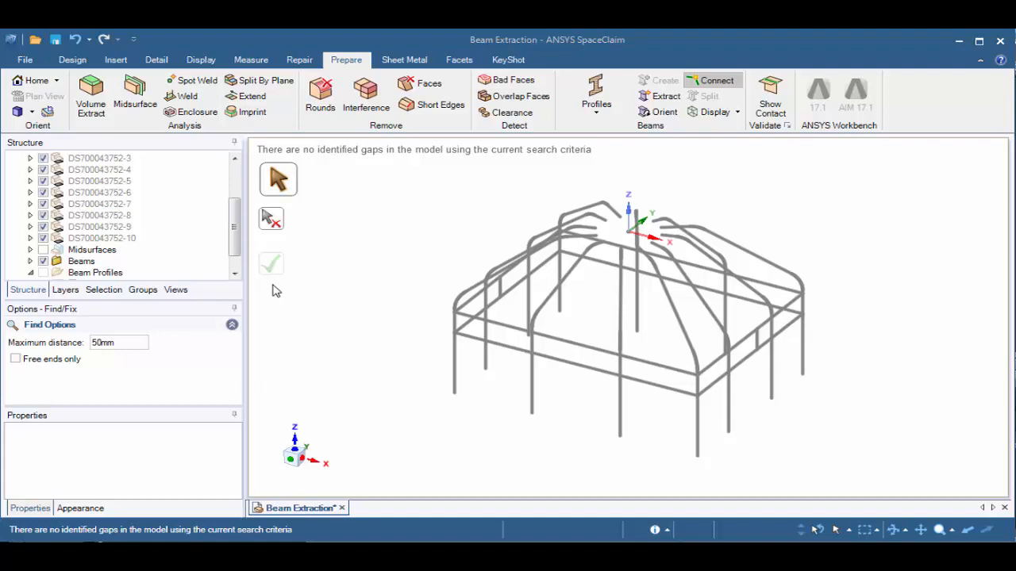
Make the Midsurfaces folder visible and select the Beams folder in the Structure tree
click(92, 249)
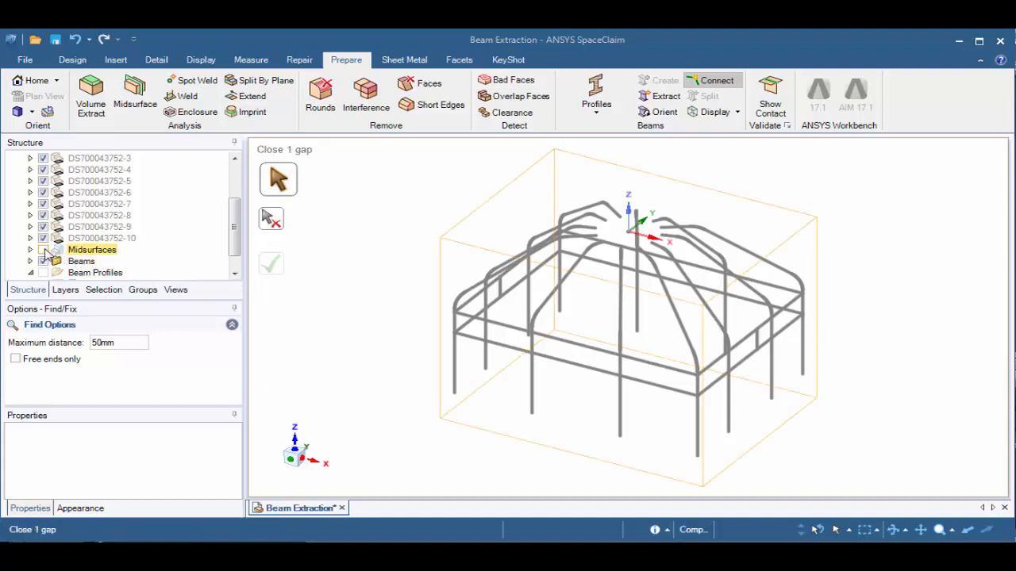
click(43, 249)
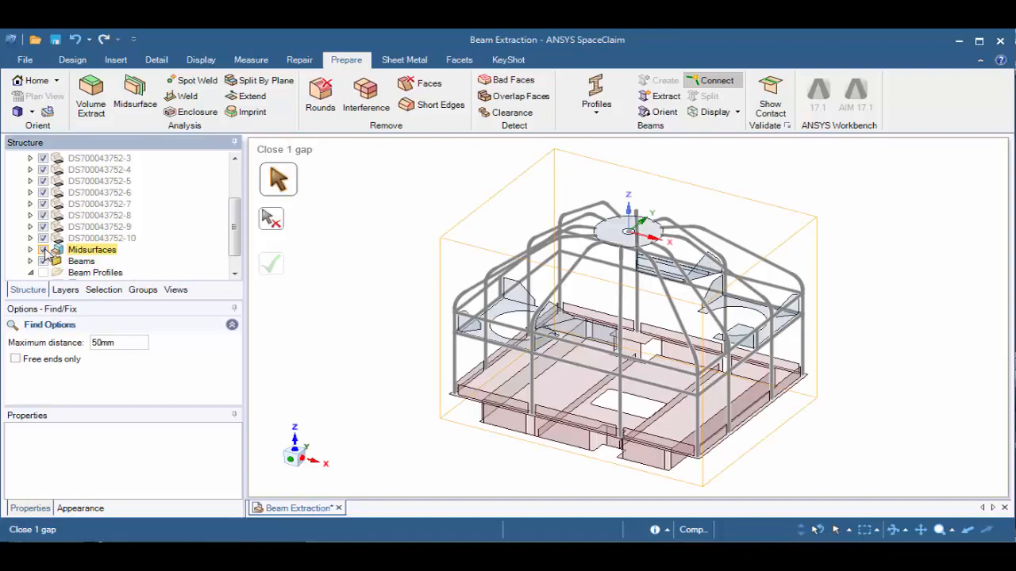
click(81, 260)
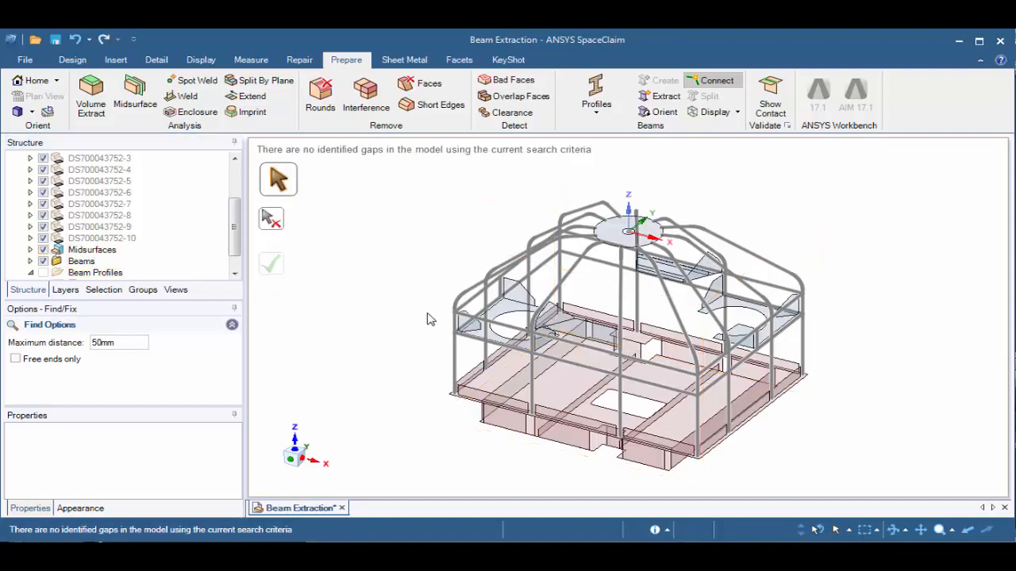
scroll(465, 326, up, 1)
scroll(465, 349, up, 2)
scroll(465, 357, up, 2)
scroll(469, 384, up, 2)
scroll(471, 424, up, 2)
scroll(469, 468, up, 2)
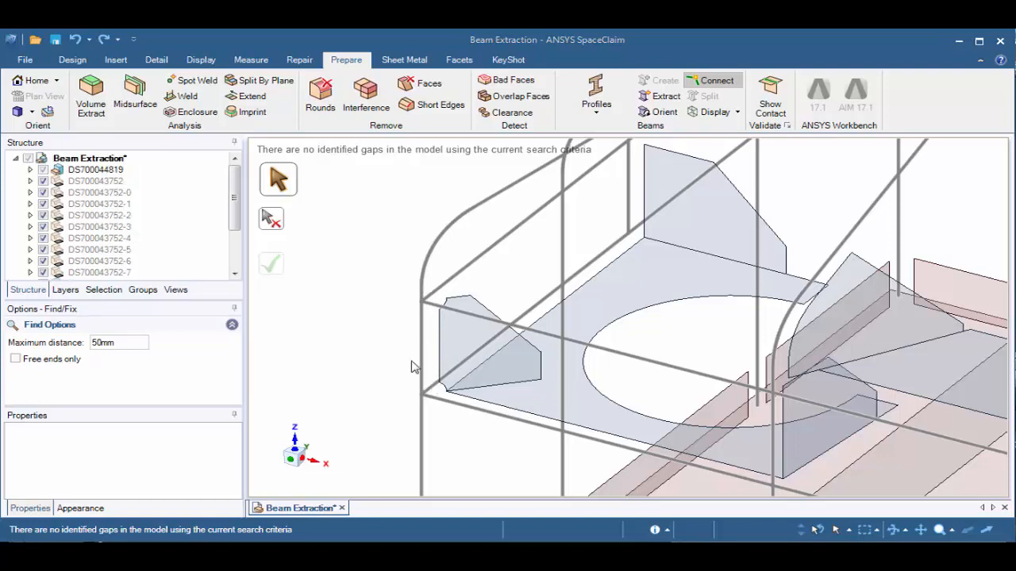
Start Extend with Extend to curves on and set Maximum distance to 60 mm, finding 28 areas
click(253, 96)
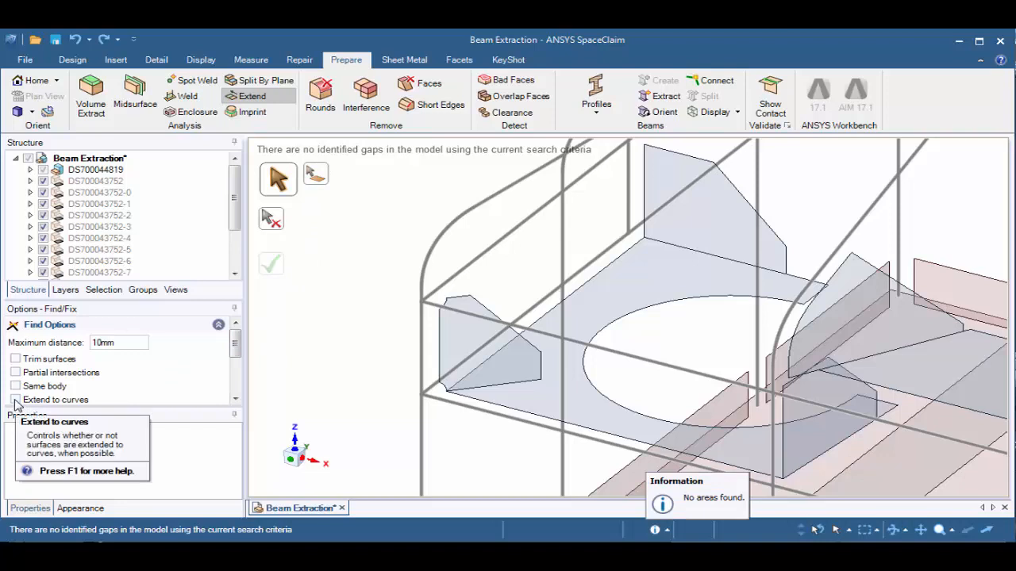
click(16, 400)
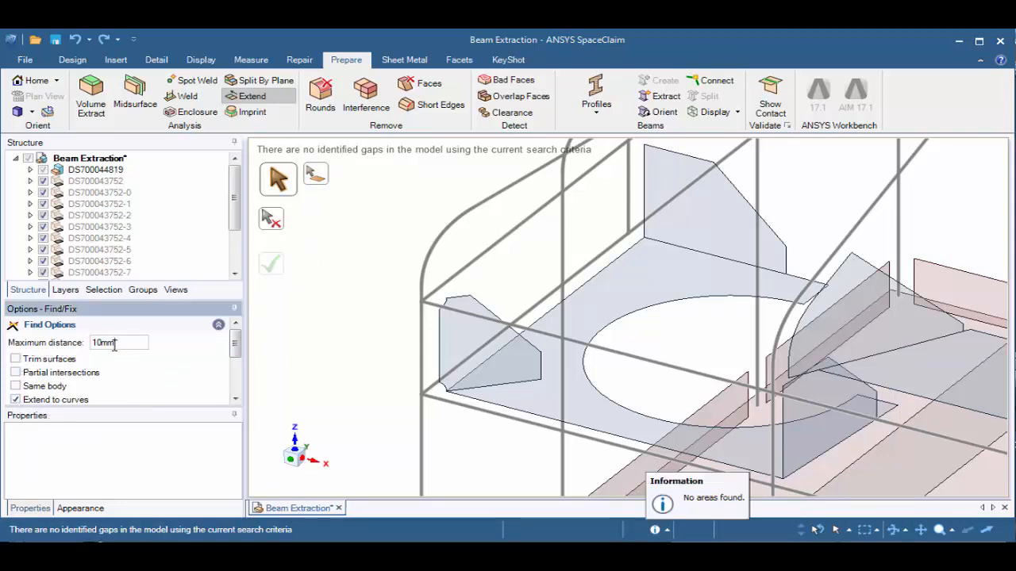
drag(114, 343, 89, 346)
text(60)
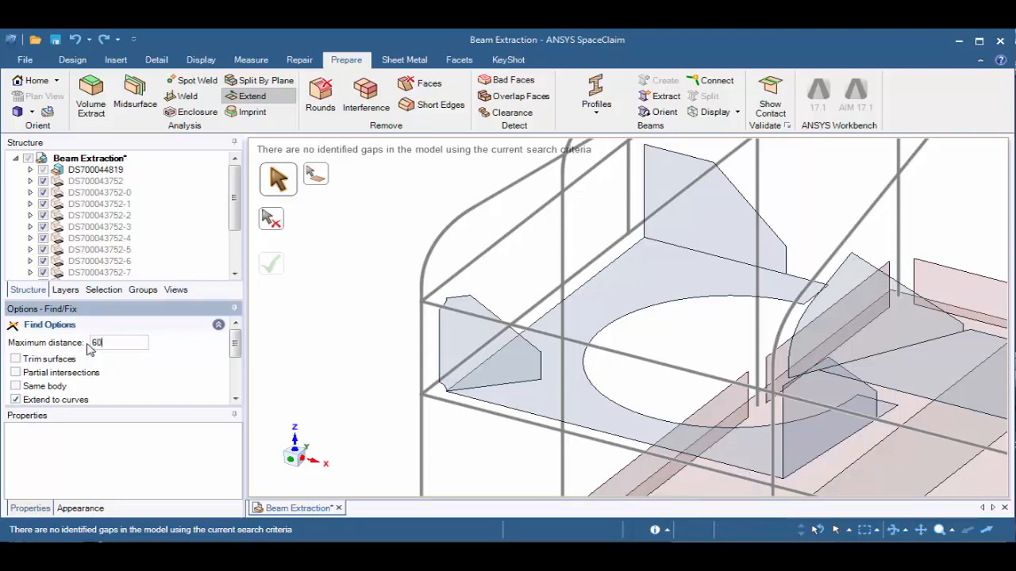
key(Return)
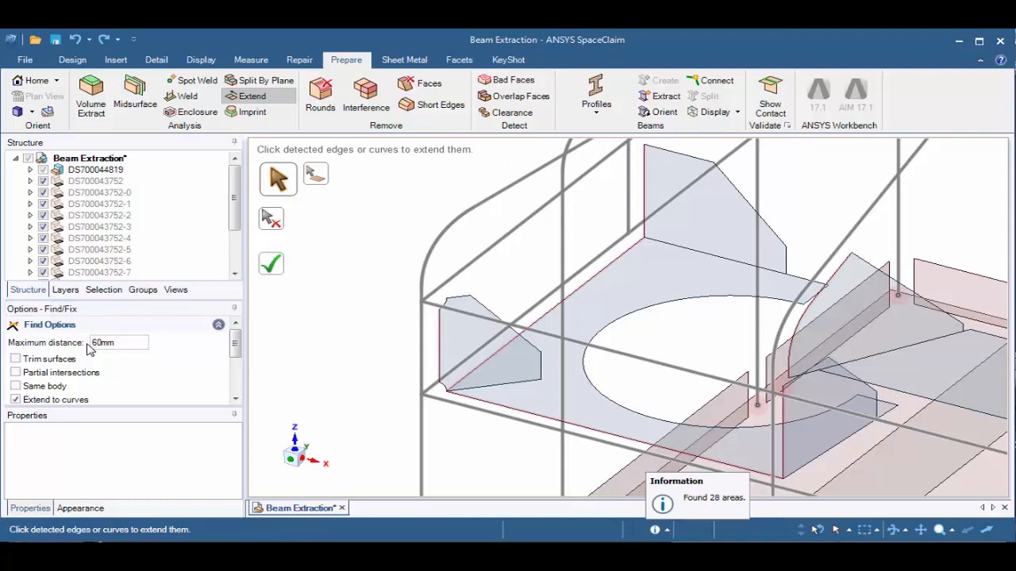
Extend the left plate edge and the curved plate edge to the beam frame, then zoom to the base corner
click(442, 343)
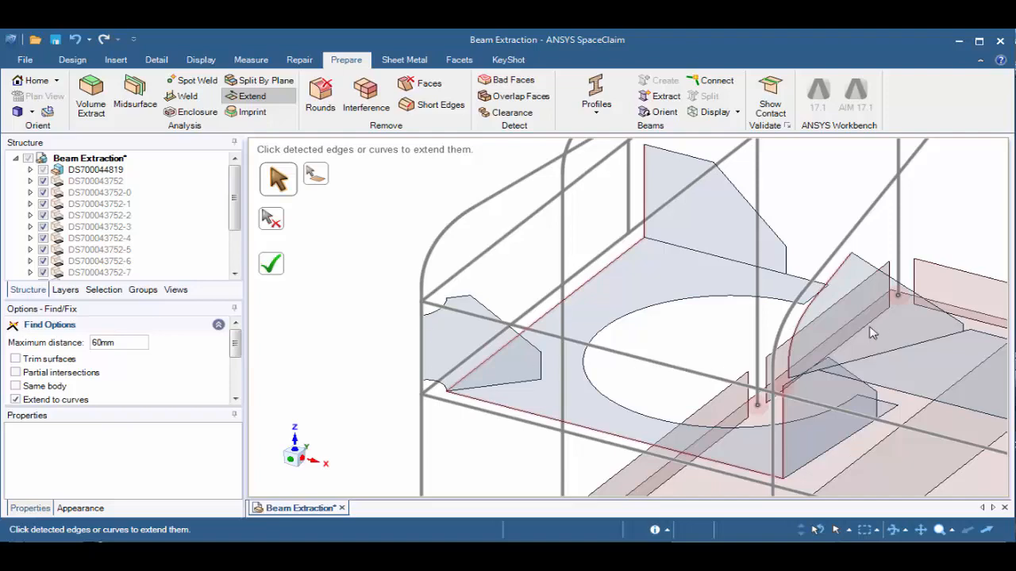
middle_drag(873, 338, 896, 294)
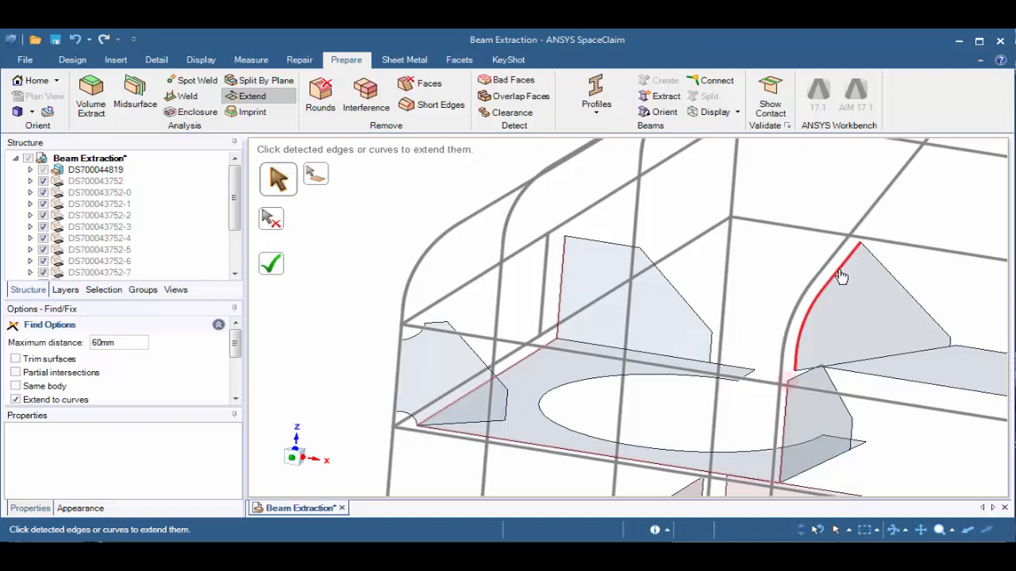
click(805, 334)
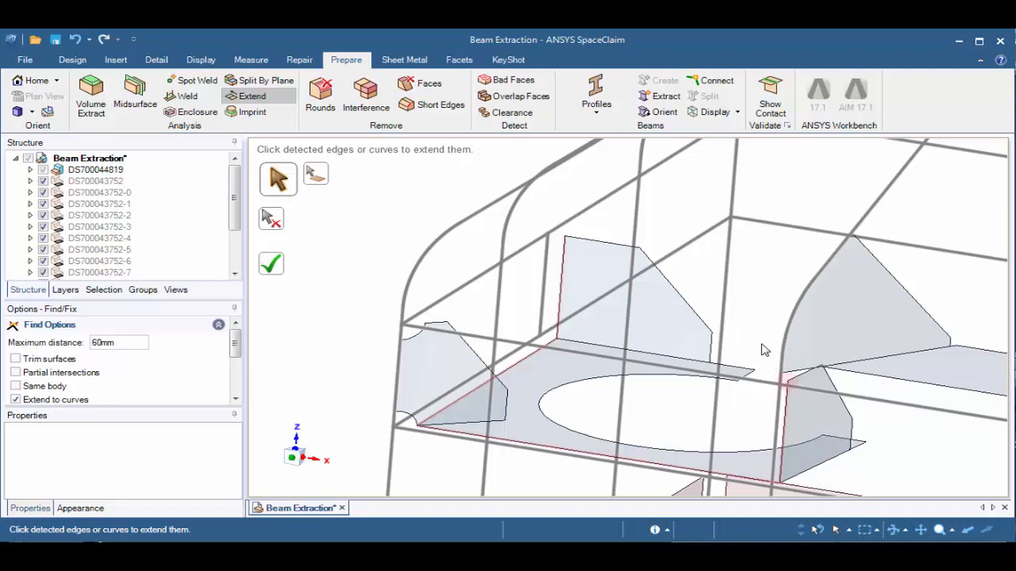
scroll(750, 357, down, 3)
shift+middle_drag(750, 342, 749, 193)
mouse_move(507, 367)
middle_down()
mouse_move(564, 488)
mouse_move(581, 469)
mouse_move(558, 461)
middle_up()
scroll(528, 420, up, 5)
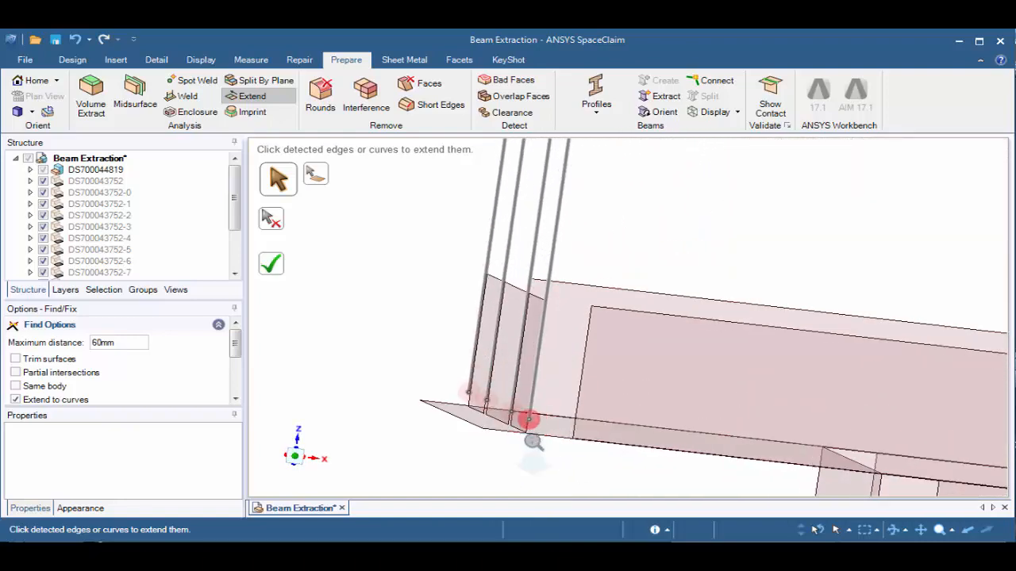
middle_drag(530, 429, 543, 500)
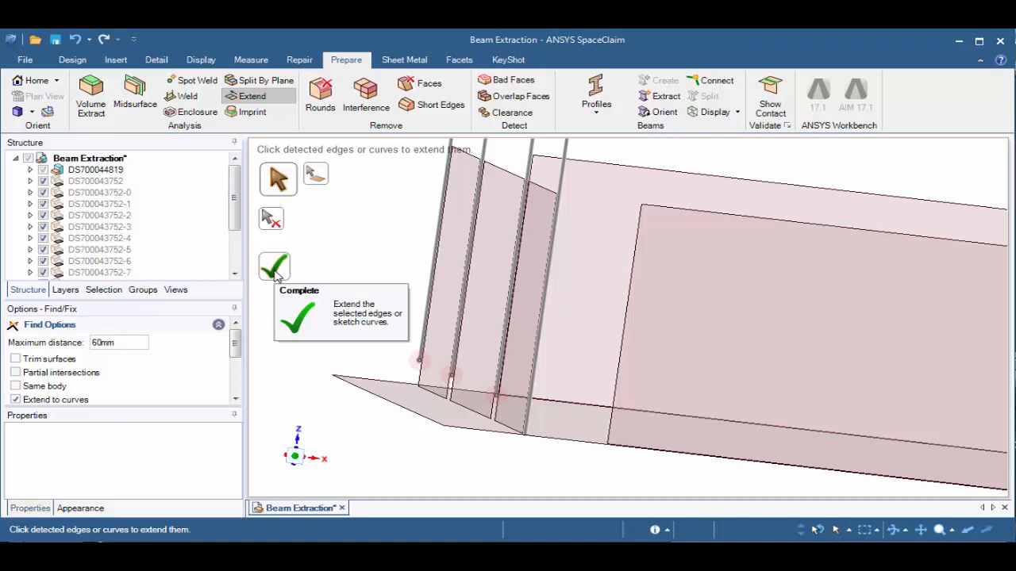
click(276, 270)
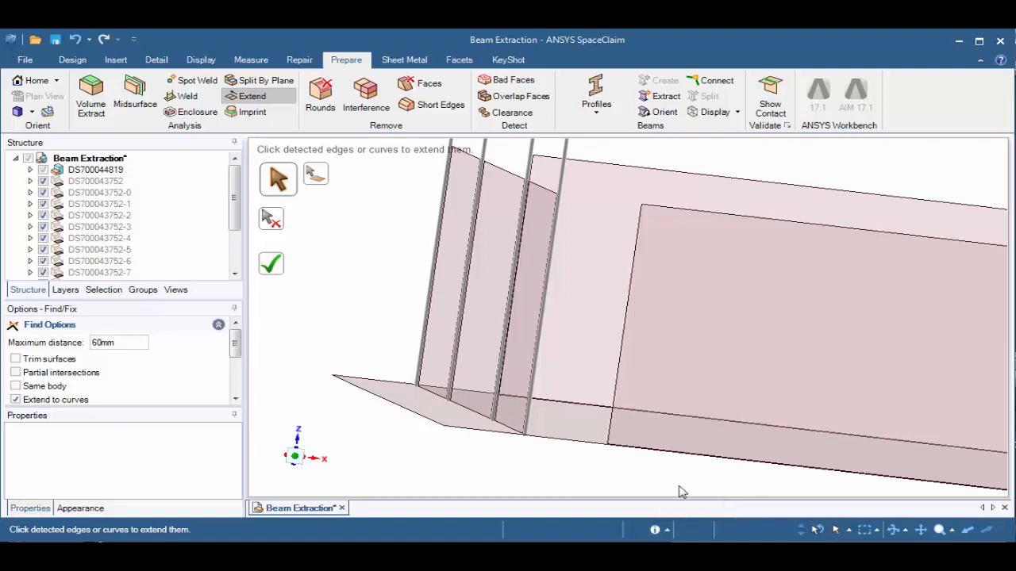
middle_drag(571, 470, 557, 464)
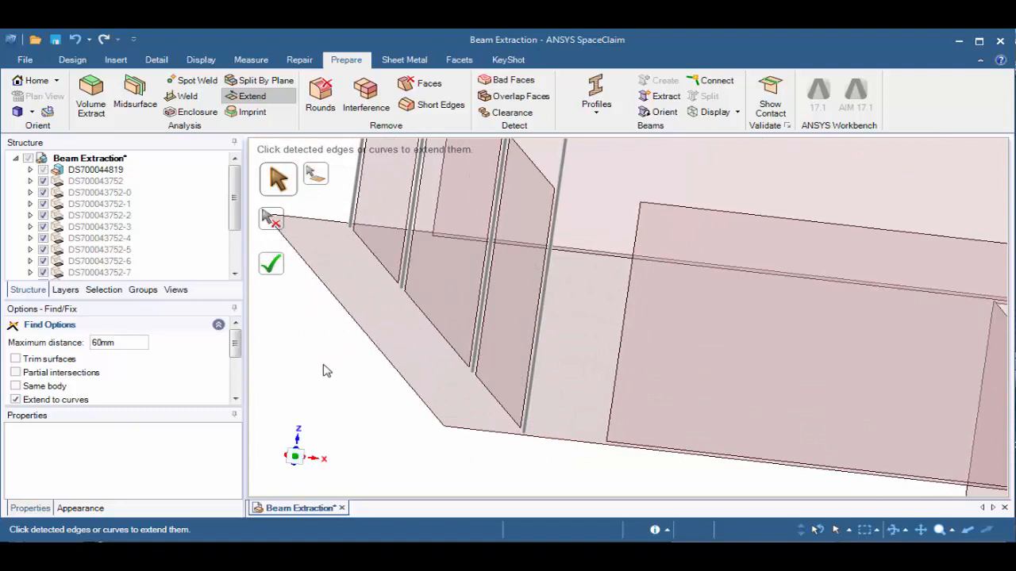
Rerun the gap search with Extend to curves and extend the right base plate face to its neighbour
click(15, 400)
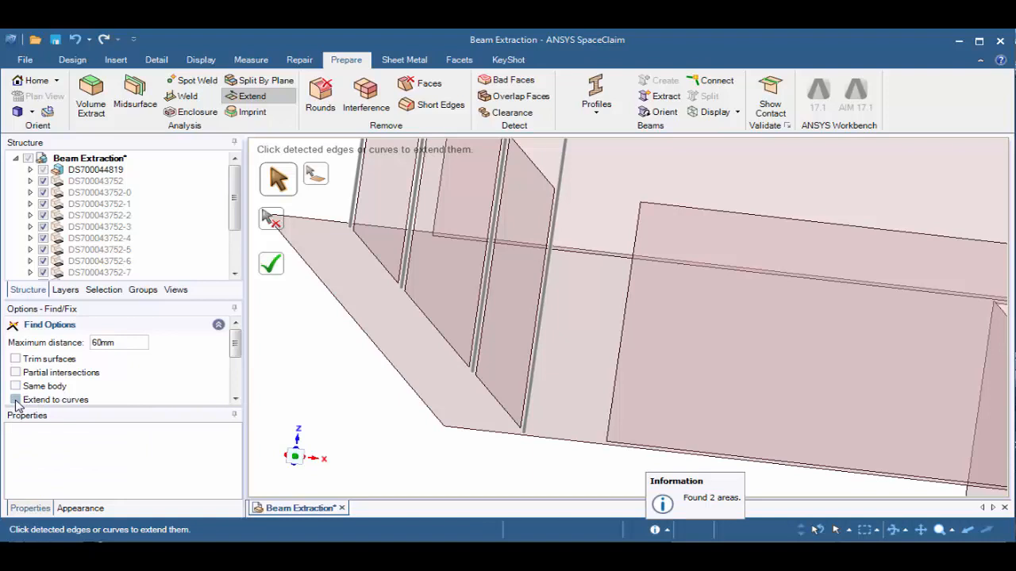
click(16, 400)
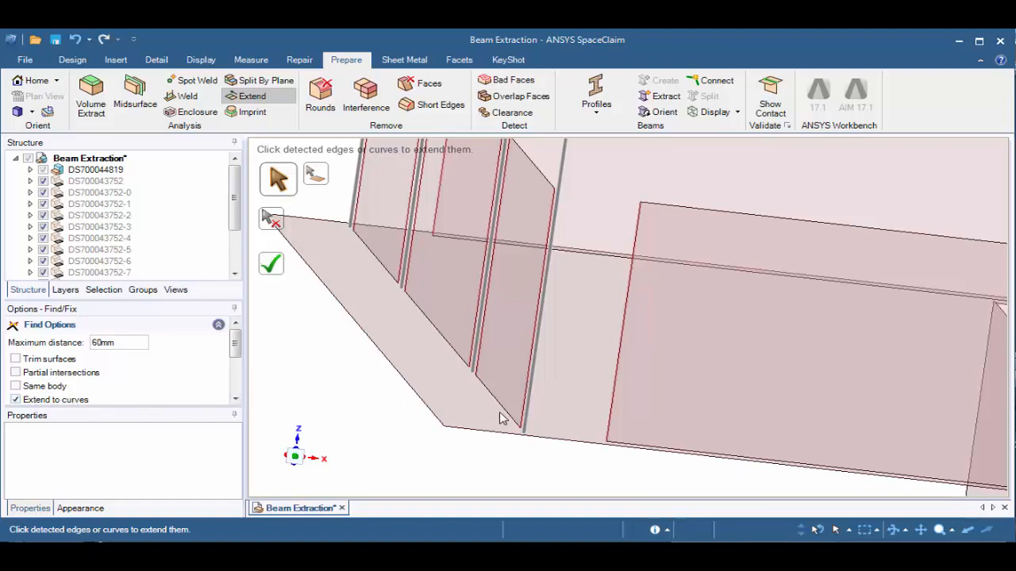
middle_drag(530, 343, 544, 343)
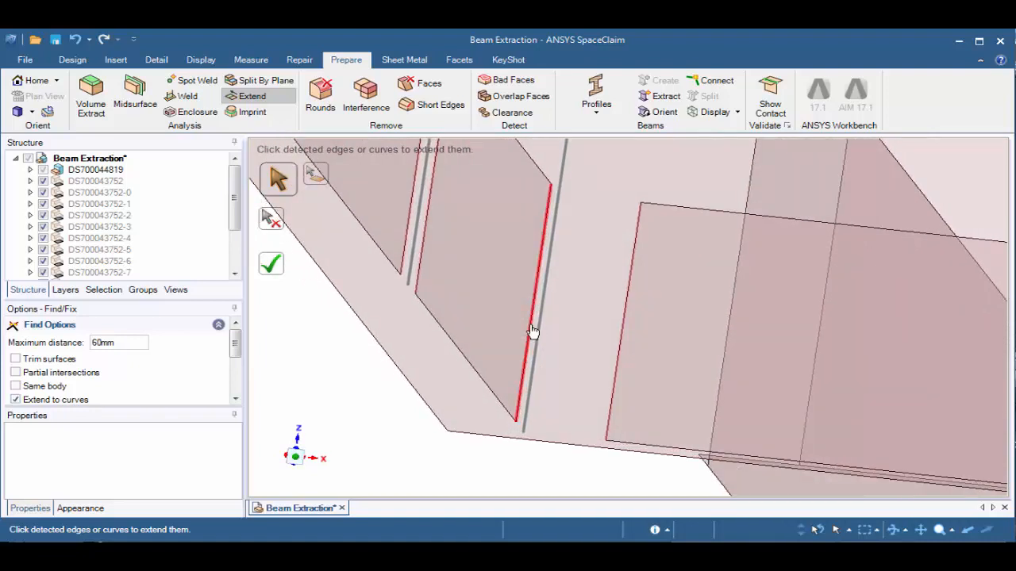
click(611, 354)
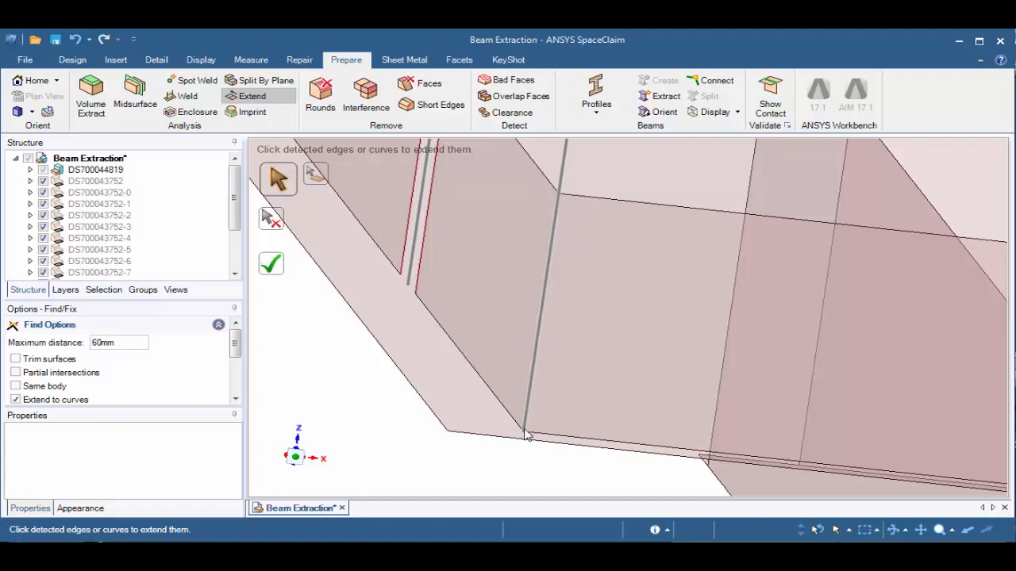
Complete the extend to fix all remaining detected edges, 24 problem areas fixed
ctrl+middle_drag(520, 464, 548, 309)
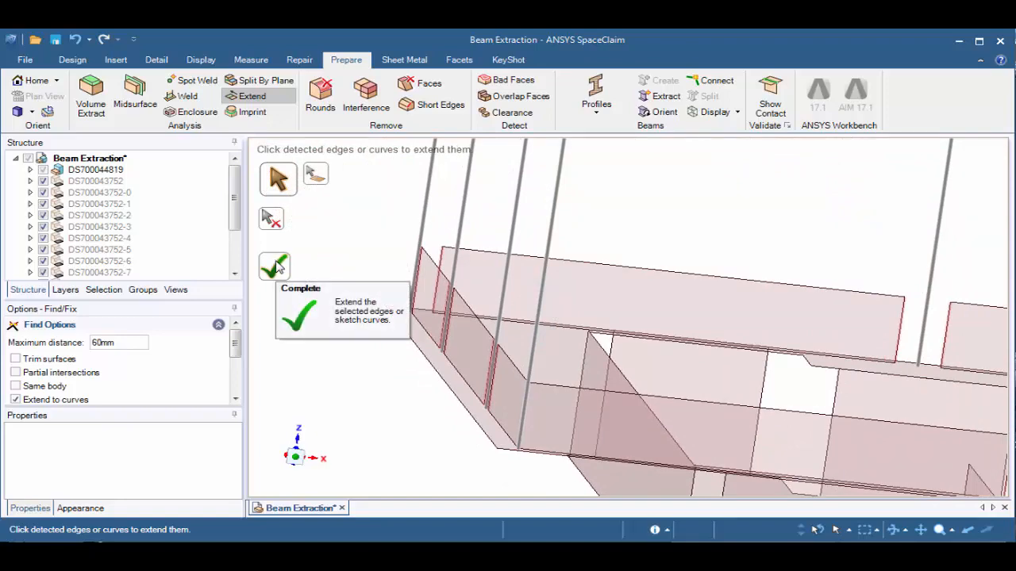
click(275, 267)
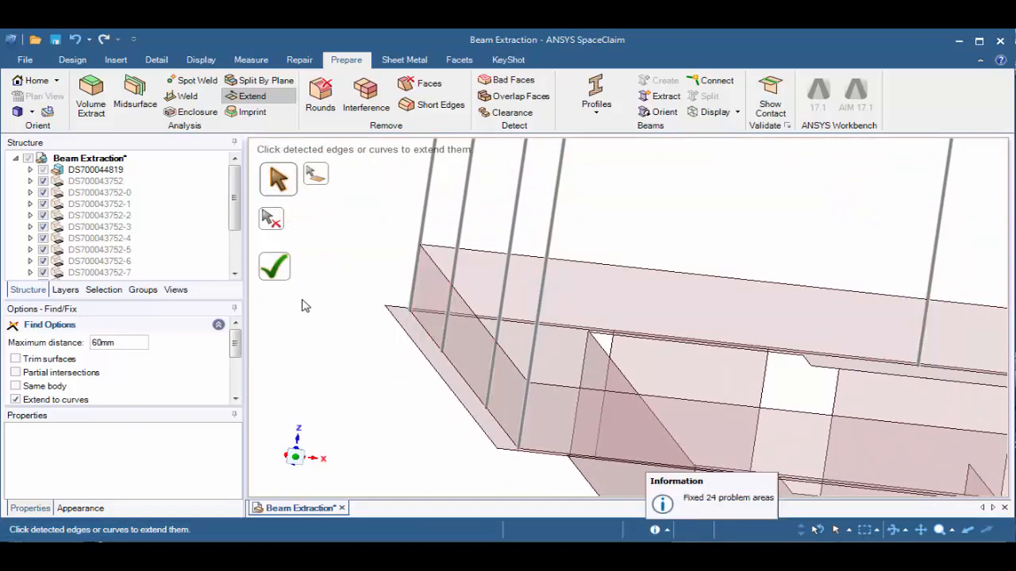
mouse_move(385, 436)
ctrl+middle_down()
mouse_move(390, 389)
mouse_move(353, 379)
ctrl+middle_up()
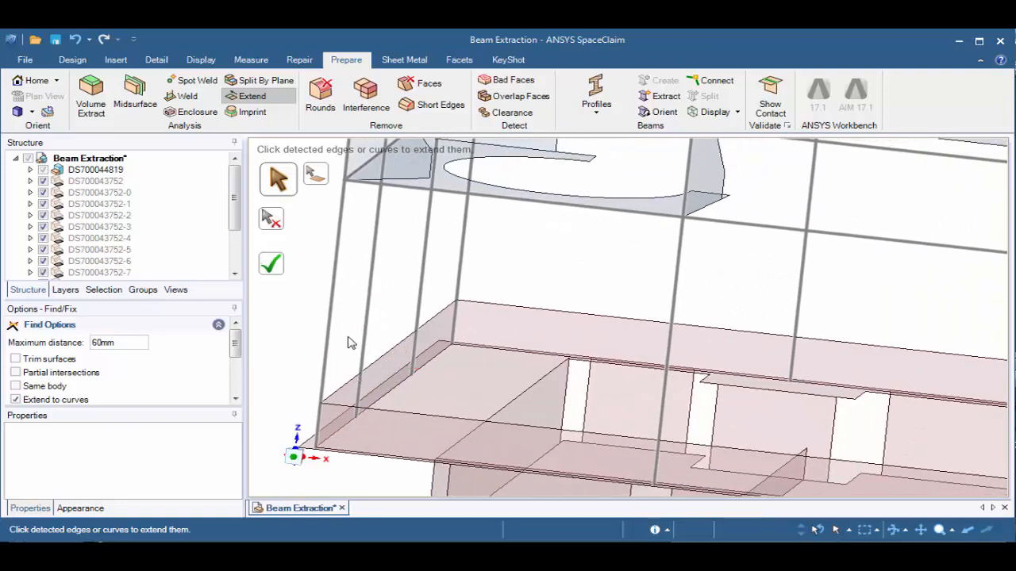
Exit Extend, return to the home view and show the Beam Extraction root part's properties
key(Escape)
scroll(349, 341, up, 1)
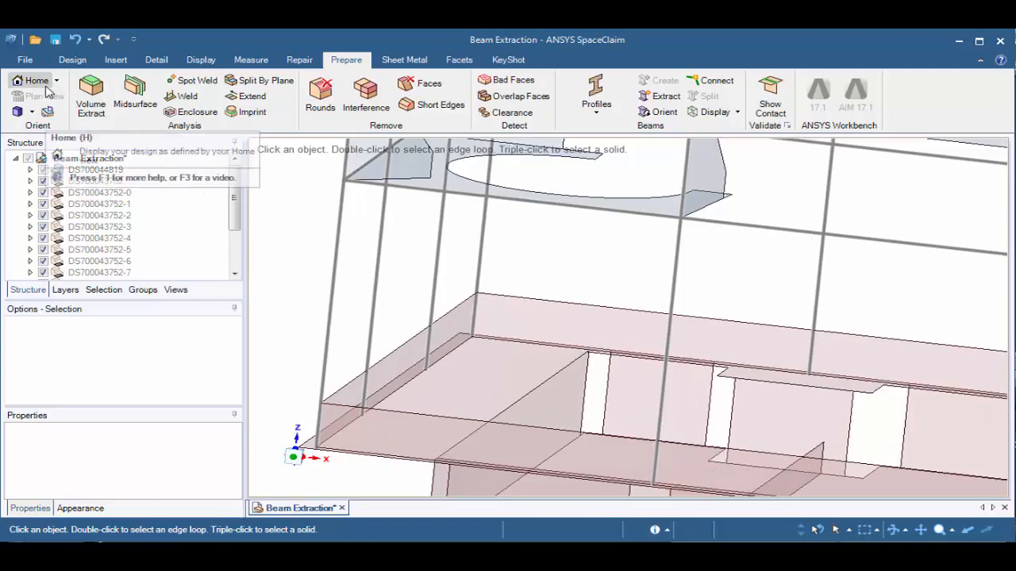
click(65, 158)
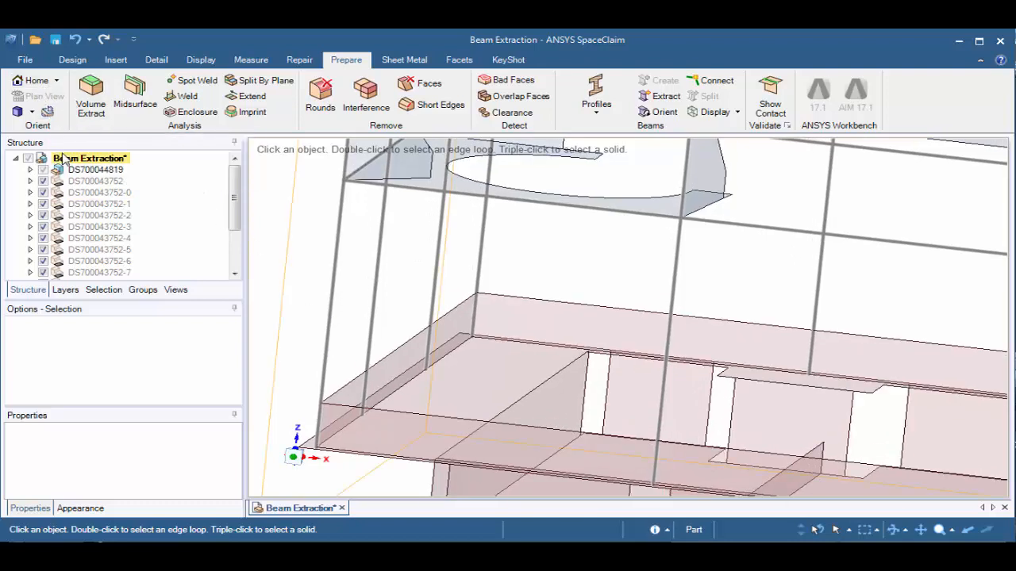
click(36, 80)
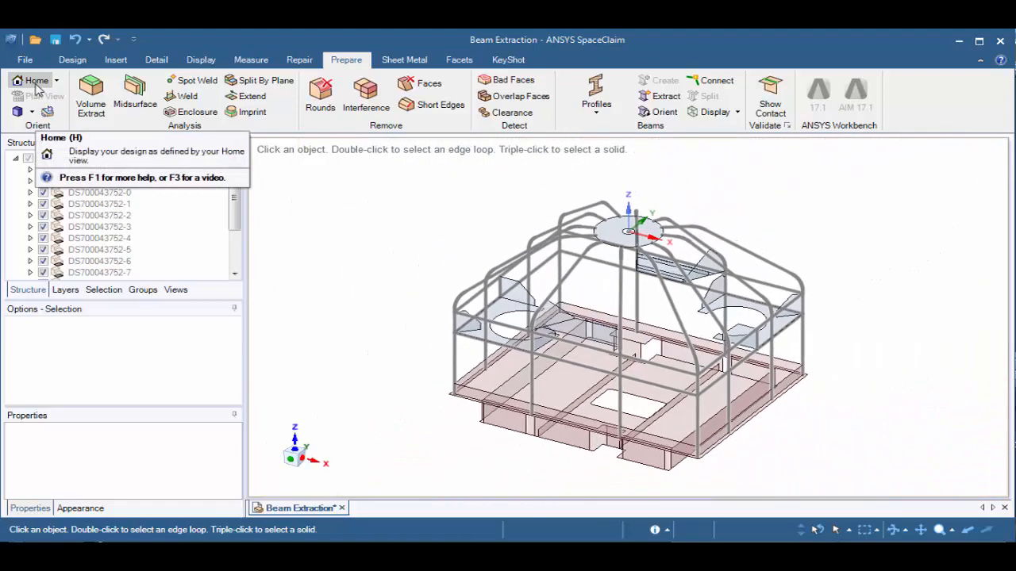
click(89, 158)
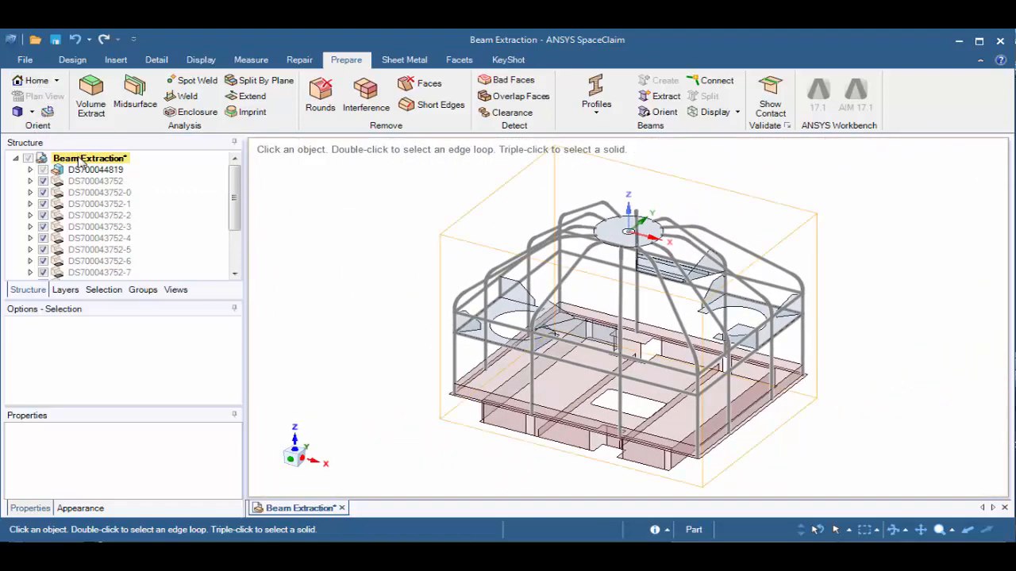
click(82, 162)
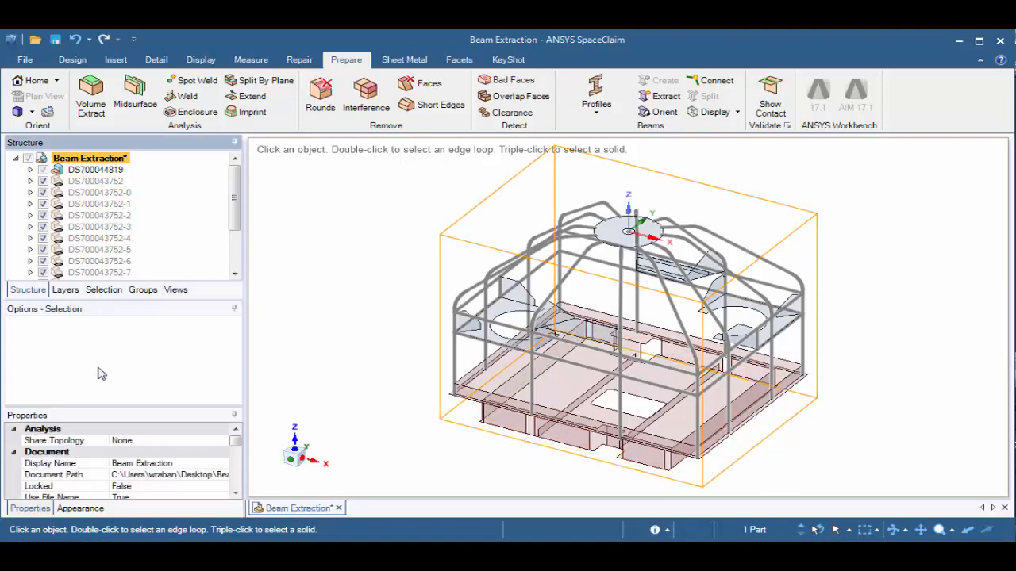
Set the Beam Extraction part's Share Topology property to Share
click(123, 442)
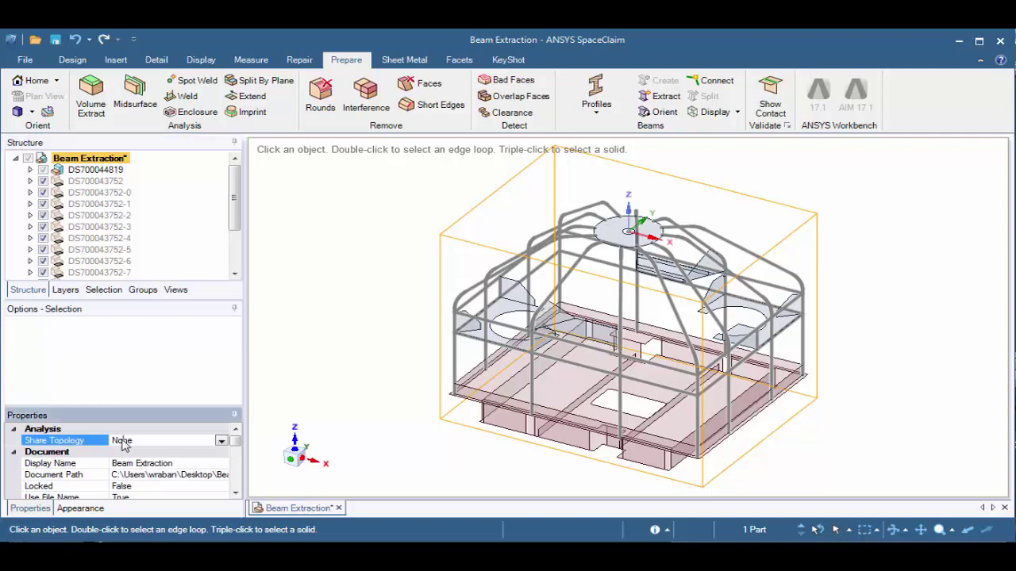
click(221, 442)
click(127, 476)
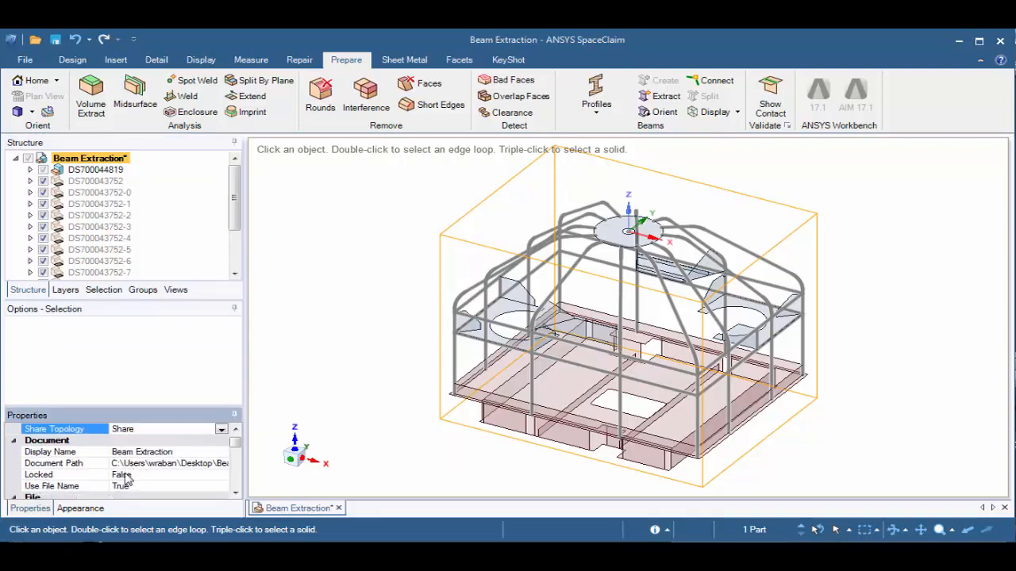
click(129, 429)
click(269, 374)
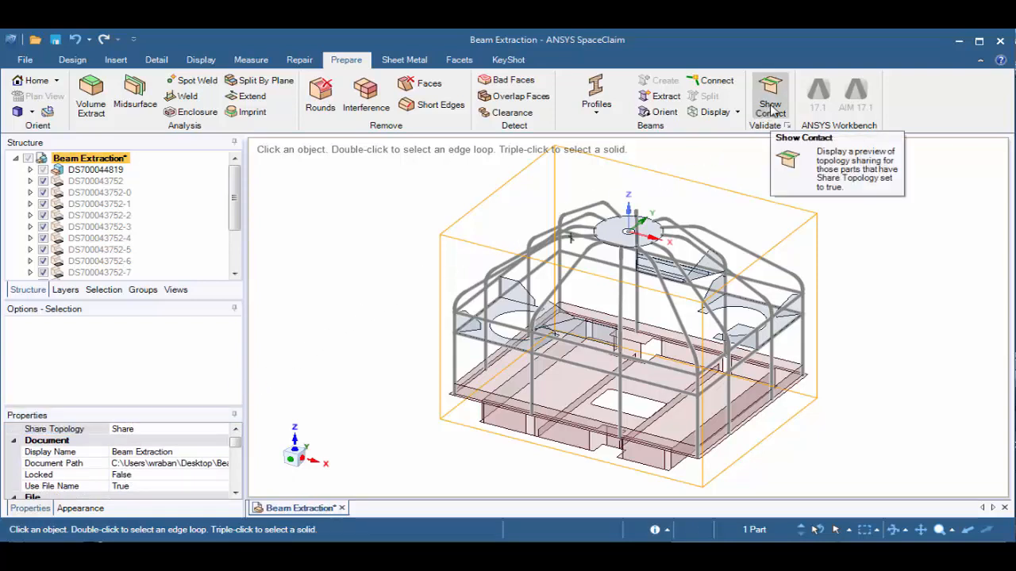
Run Show Contact, inspect the vertical frame edge near the notched plate corner, then turn the colouring off
click(769, 103)
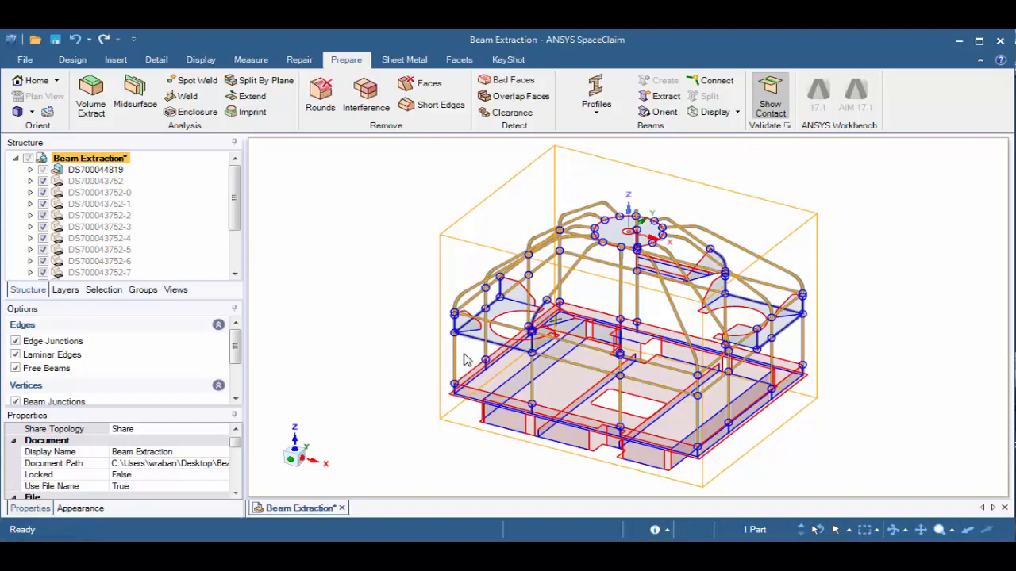
scroll(468, 353, up, 8)
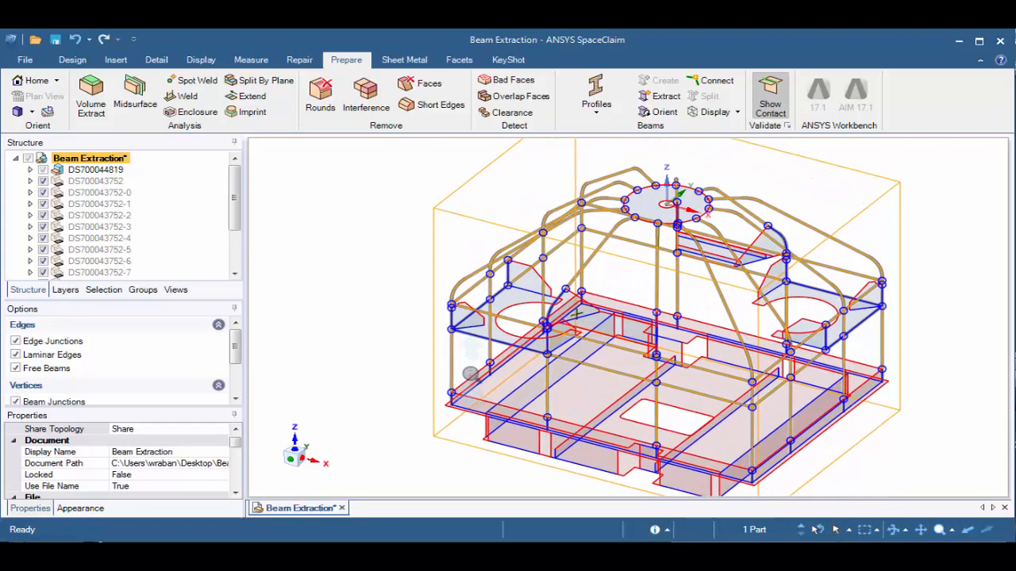
scroll(476, 445, up, 3)
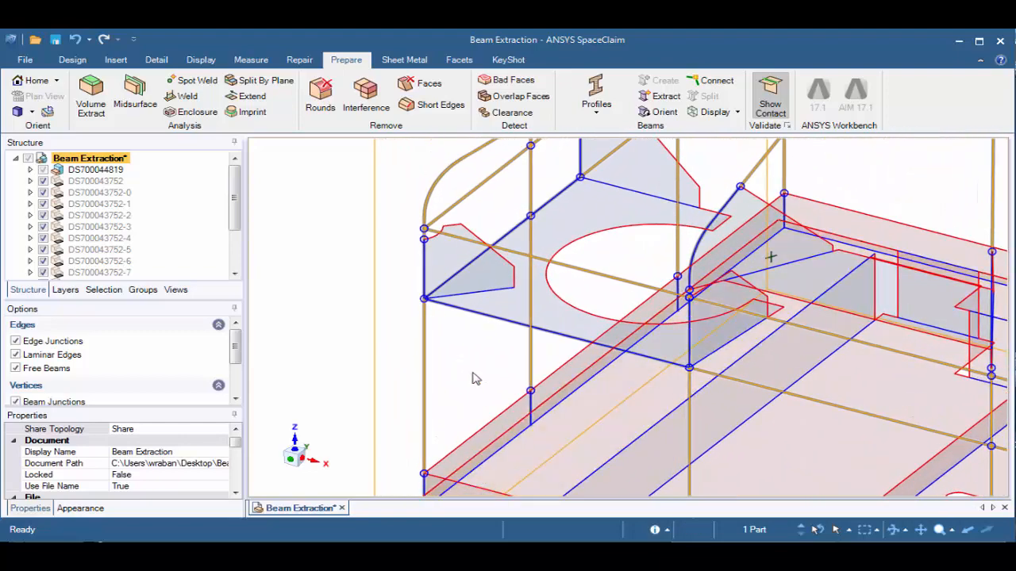
scroll(461, 293, up, 3)
scroll(461, 294, up, 3)
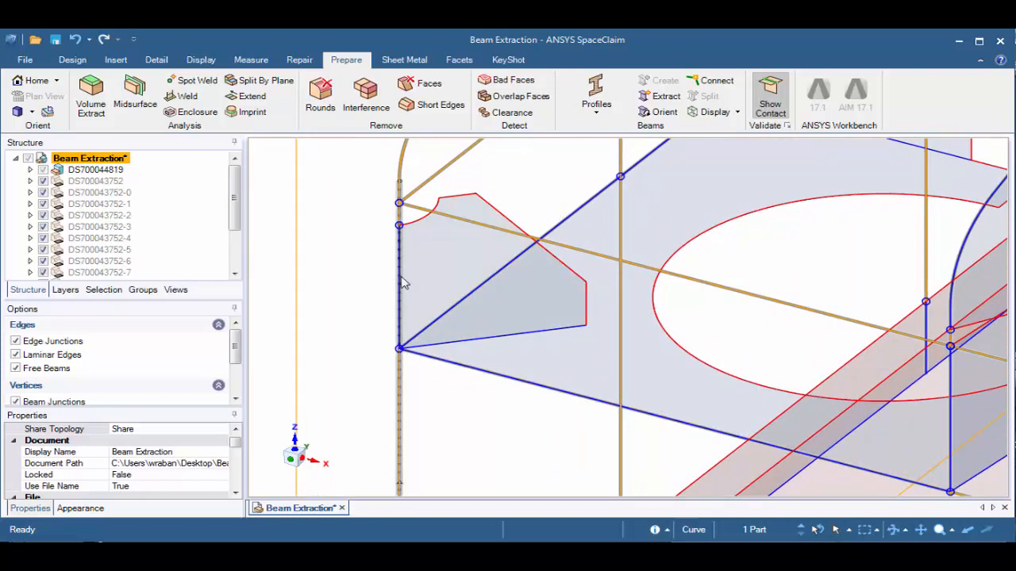
click(401, 228)
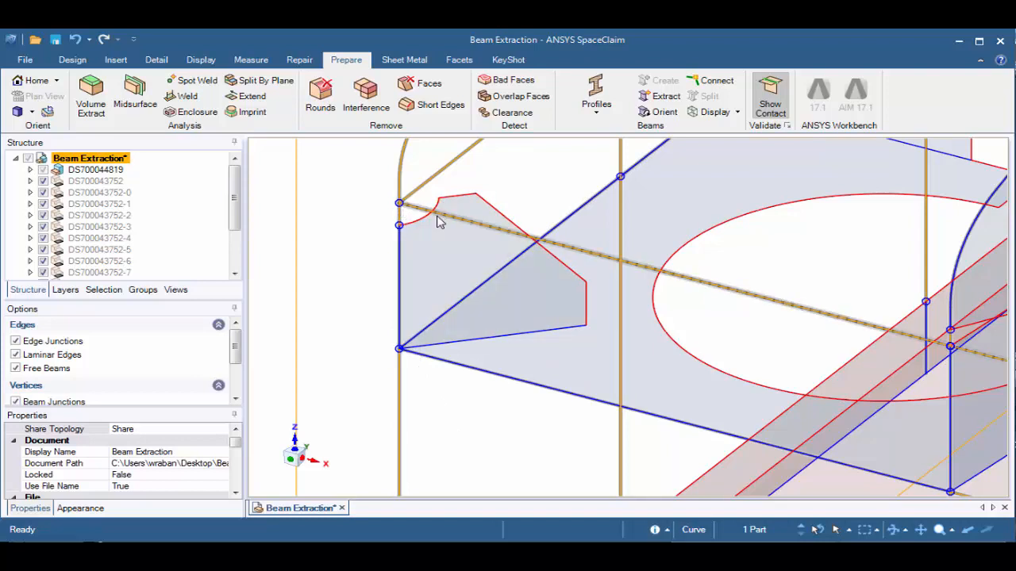
scroll(428, 246, up, 4)
shift+middle_drag(433, 301, 448, 351)
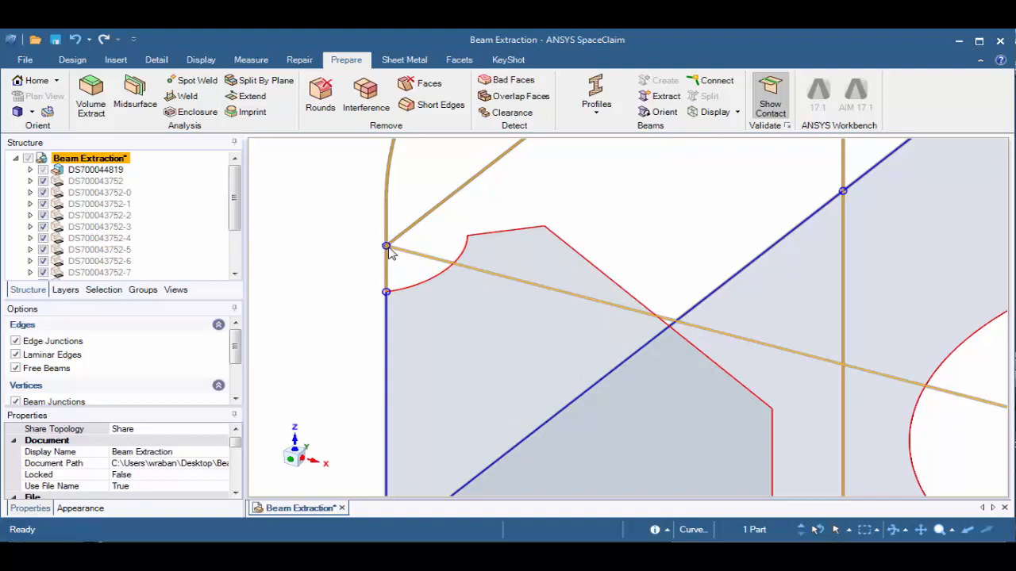
click(345, 242)
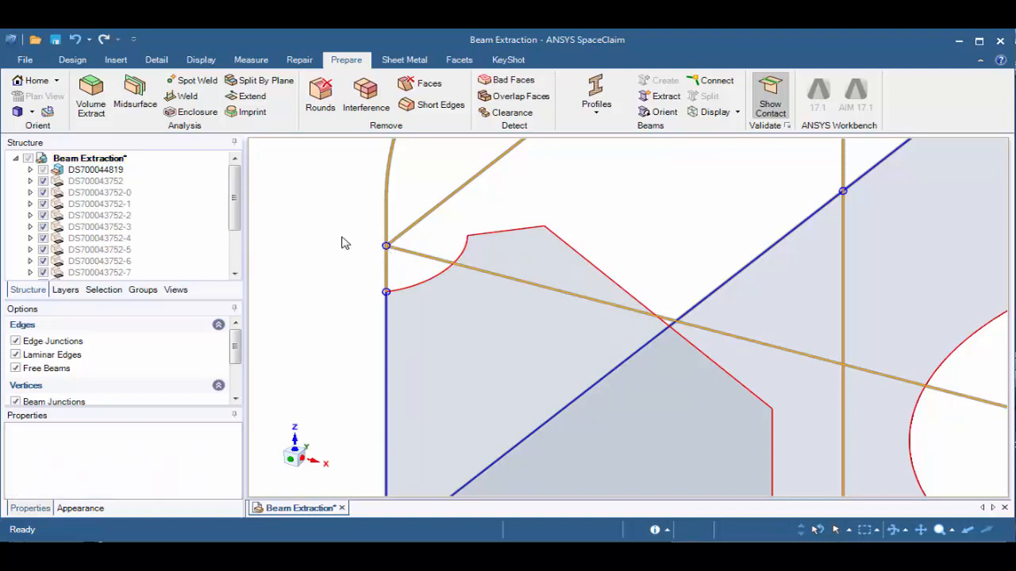
key(Escape)
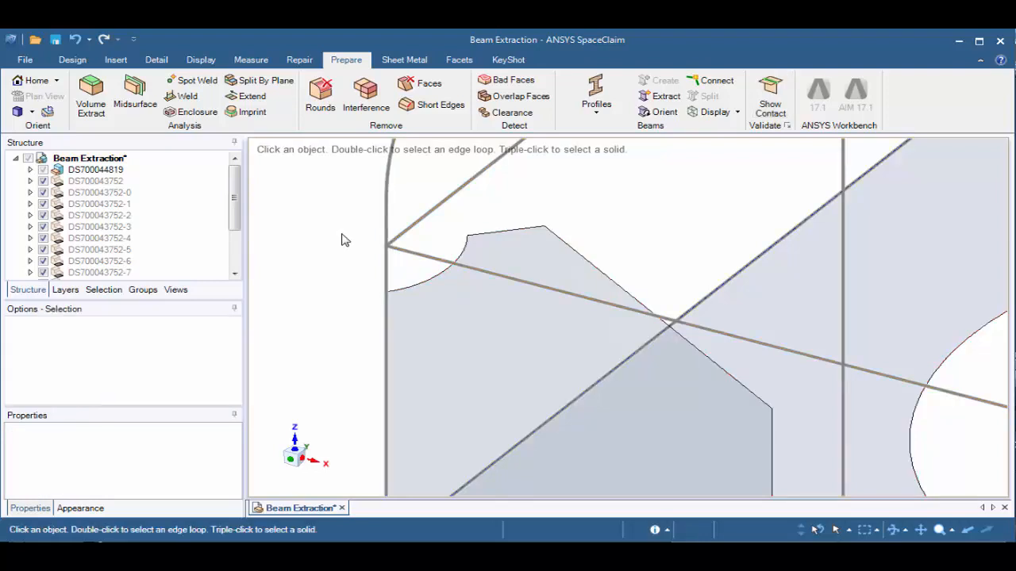
Fill the plate's rounded corner edge twice on the Design tab to make a sharp corner
click(73, 59)
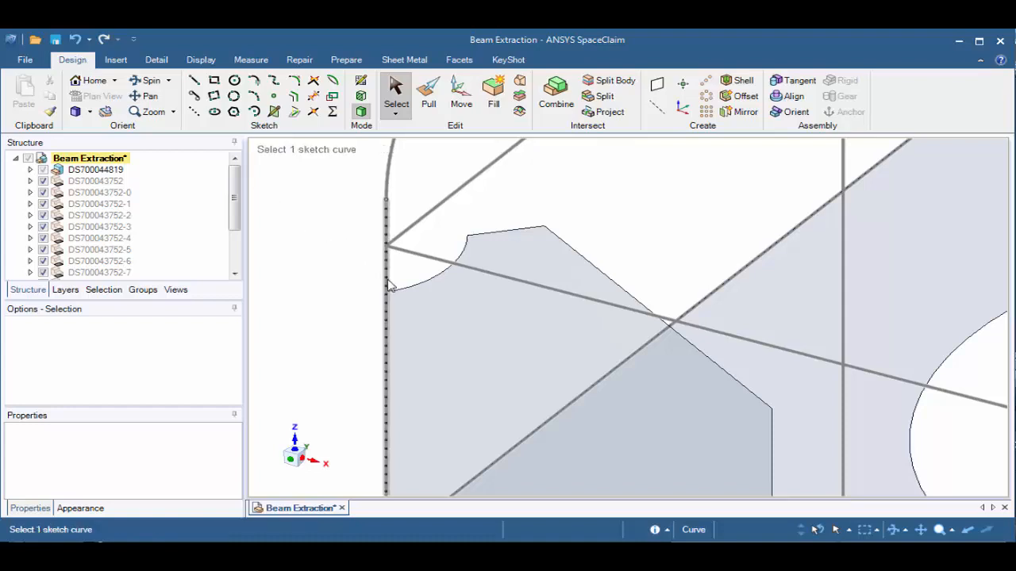
click(418, 284)
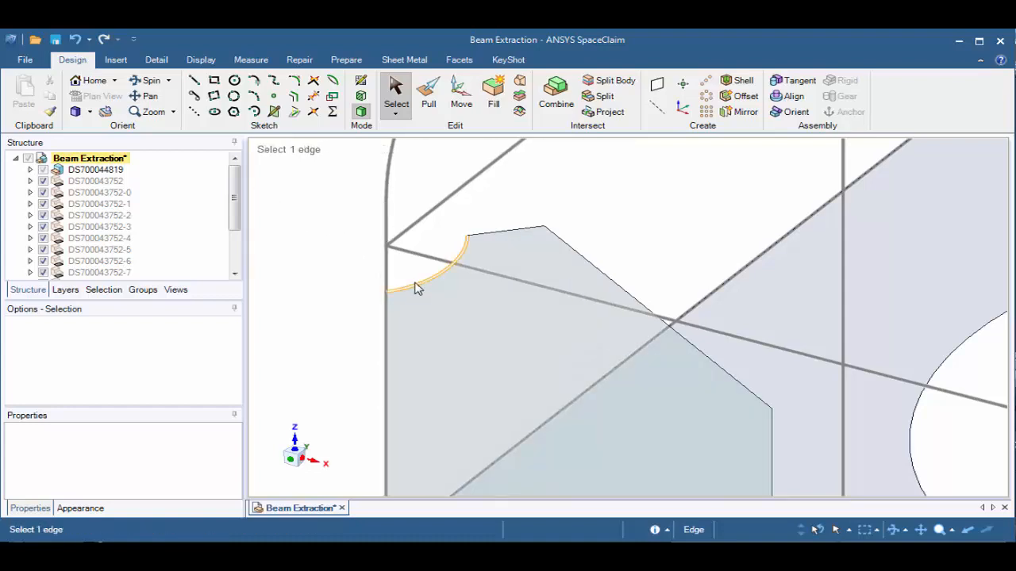
click(494, 94)
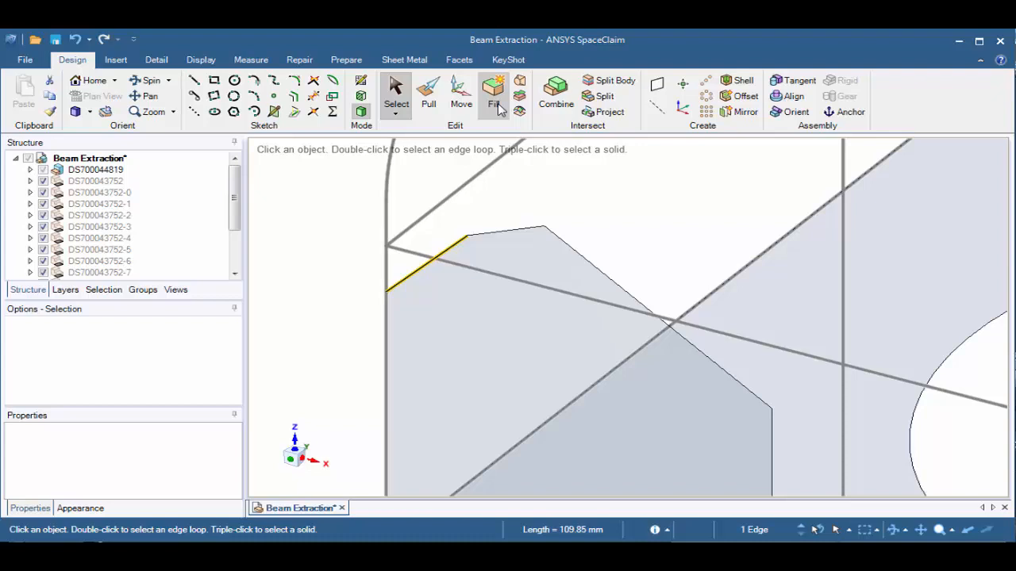
click(497, 107)
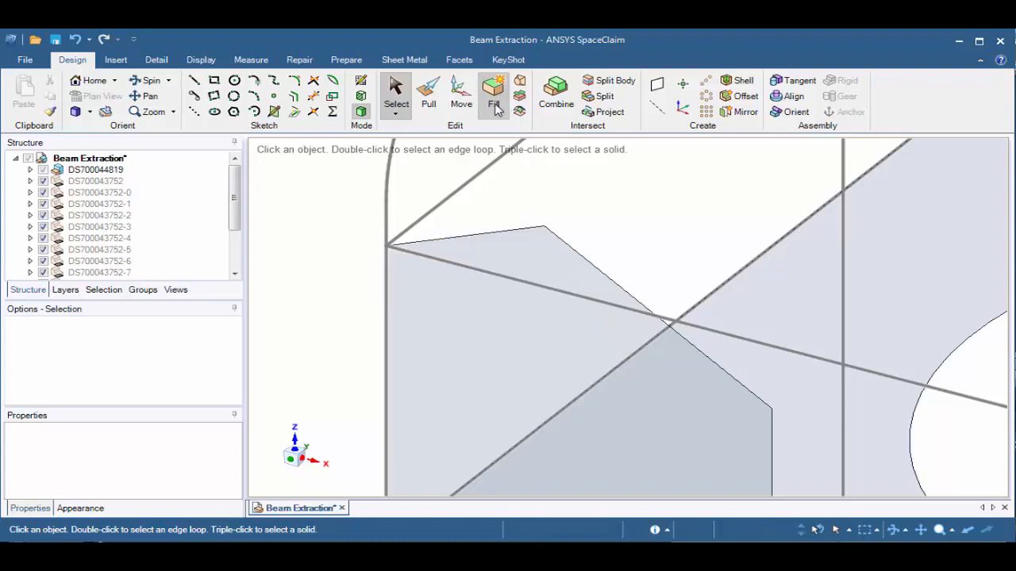
Inspect the beam line passing through the new sharp plate corner
click(429, 283)
click(389, 248)
click(388, 248)
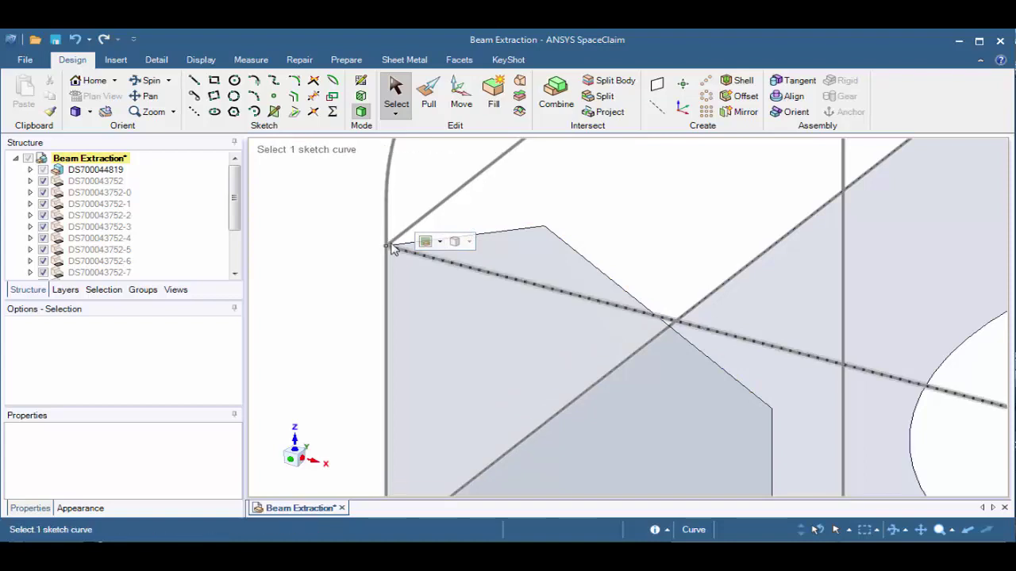
Run Show Contact from the Prepare tab and check the vertical beam edge at the plate corner
click(346, 61)
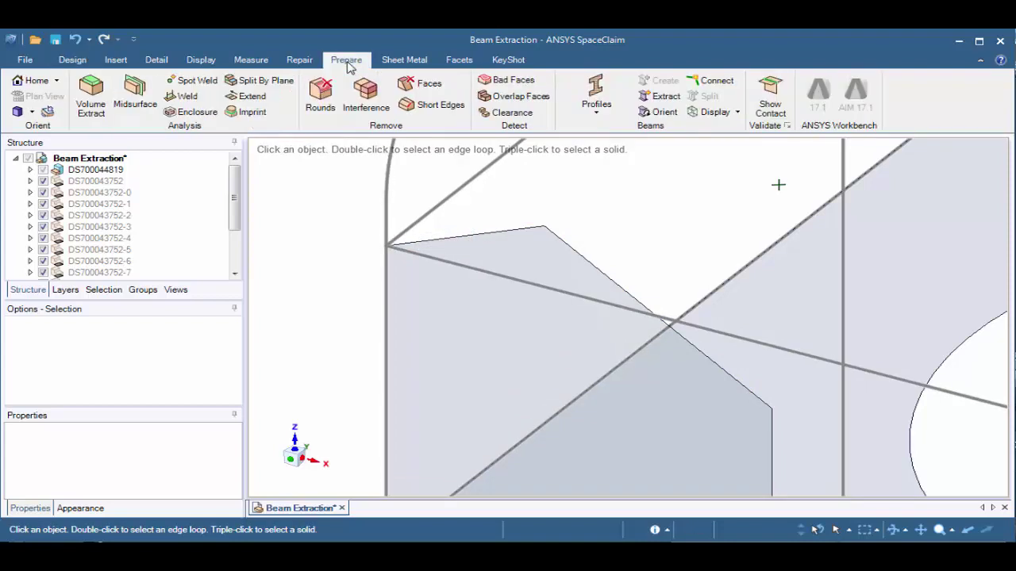
click(770, 95)
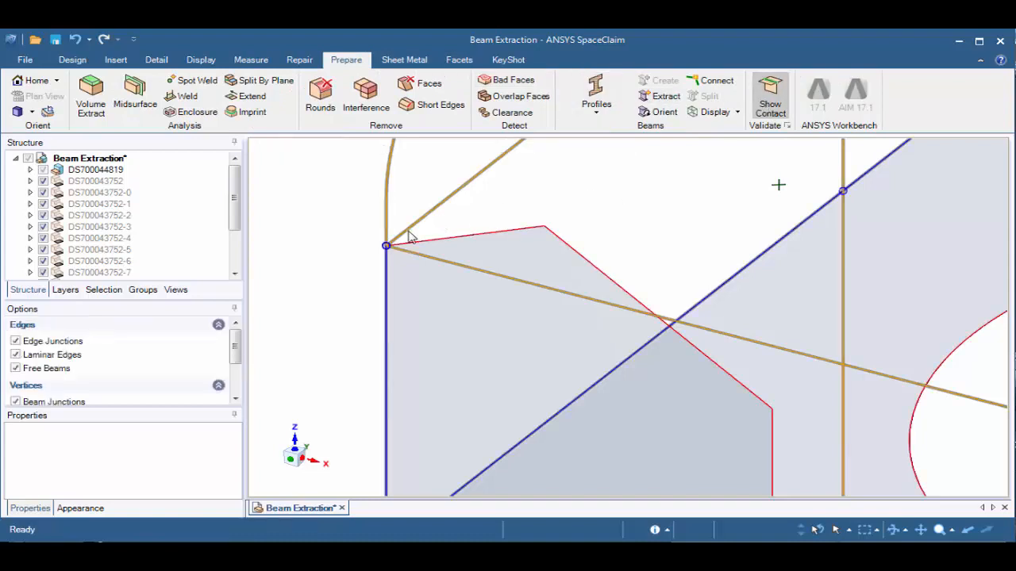
click(385, 246)
click(386, 246)
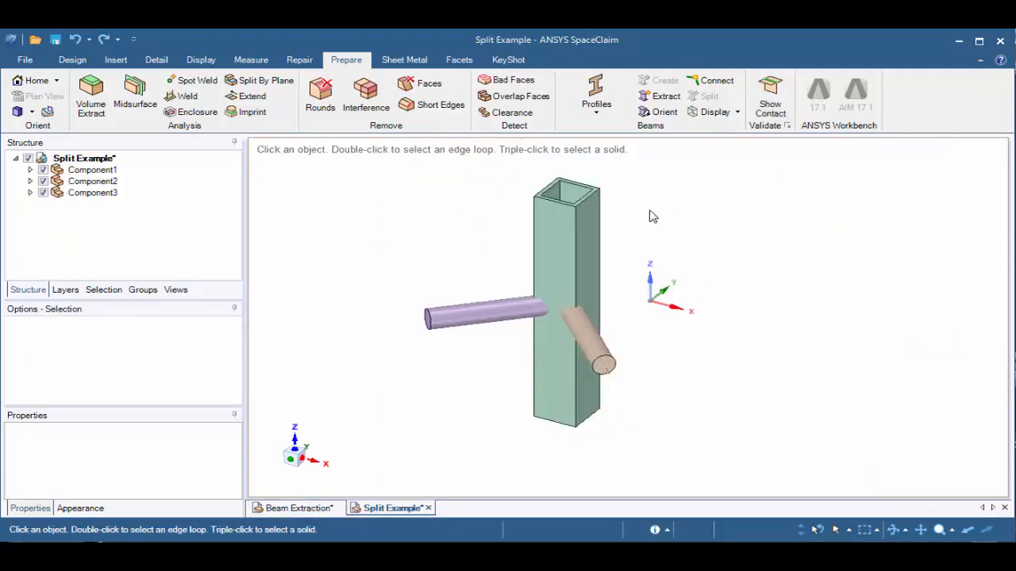
middle_drag(631, 210, 623, 334)
scroll(615, 230, up, 4)
middle_drag(675, 317, 555, 329)
click(635, 333)
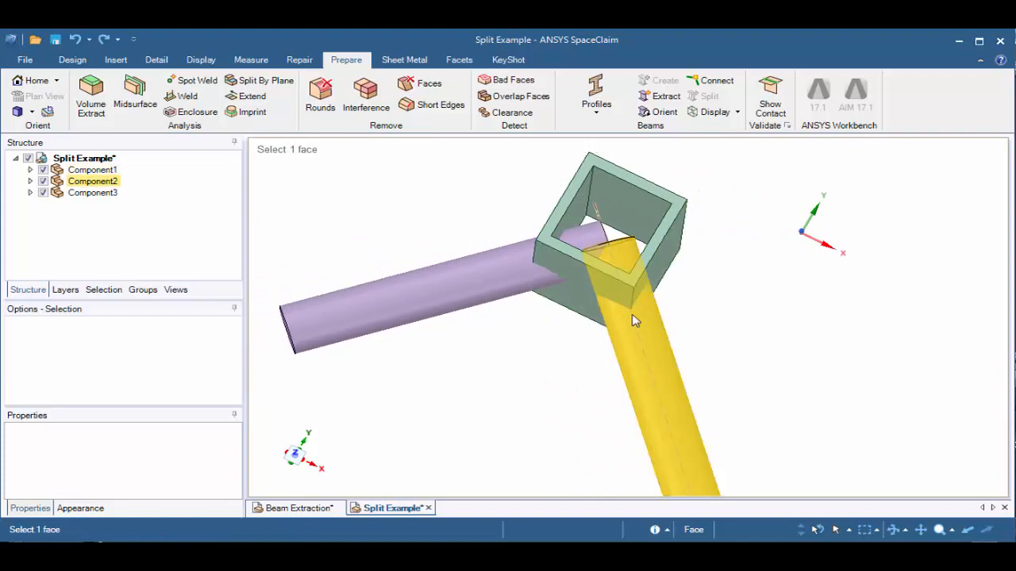
click(612, 250)
middle_drag(612, 250, 714, 318)
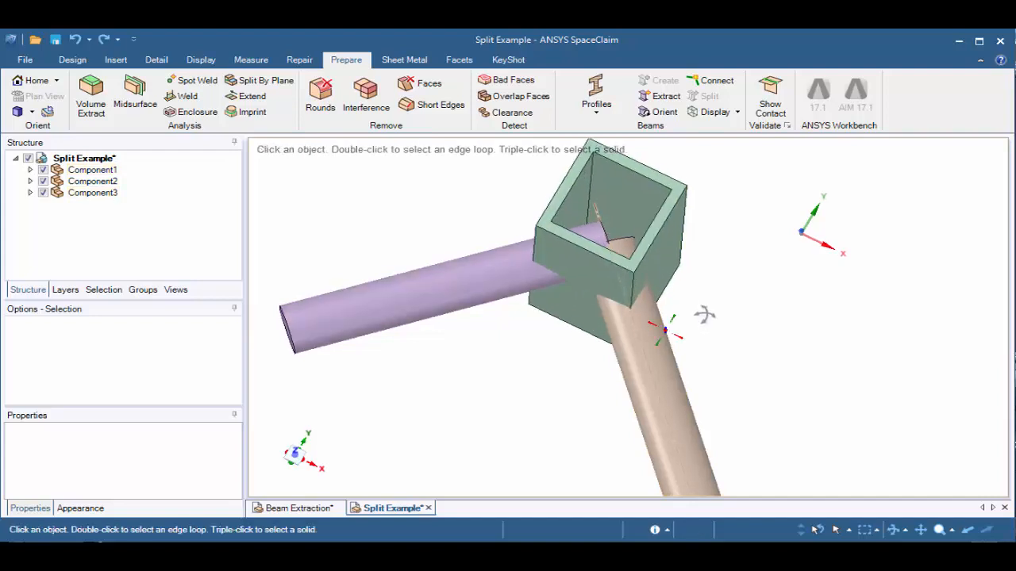
scroll(714, 319, down, 3)
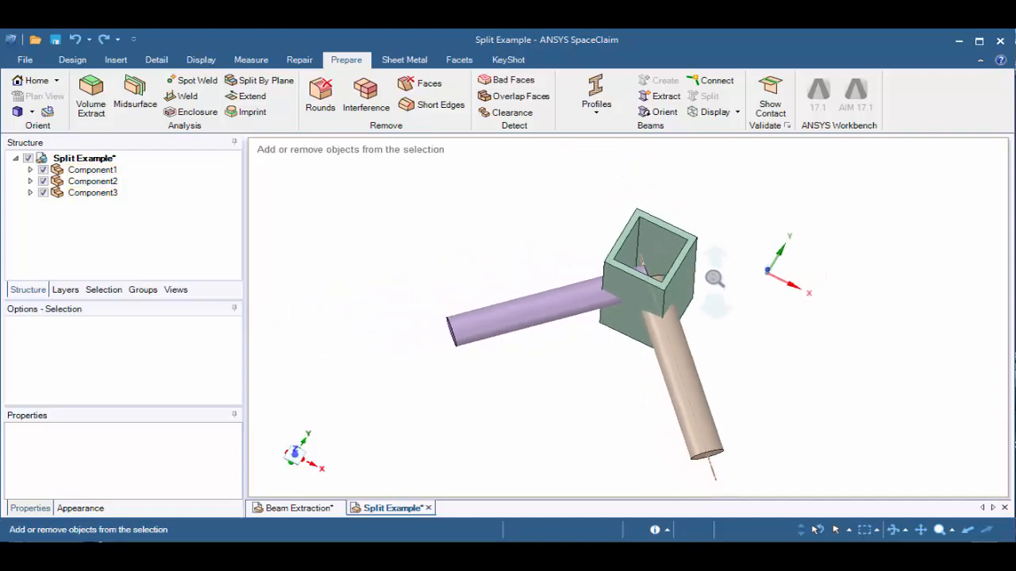
mouse_move(714, 302)
middle_down()
mouse_move(667, 256)
mouse_move(675, 230)
middle_up()
Extract beams from the tube and both rods by box-selection and display them as Solid Beams
click(664, 97)
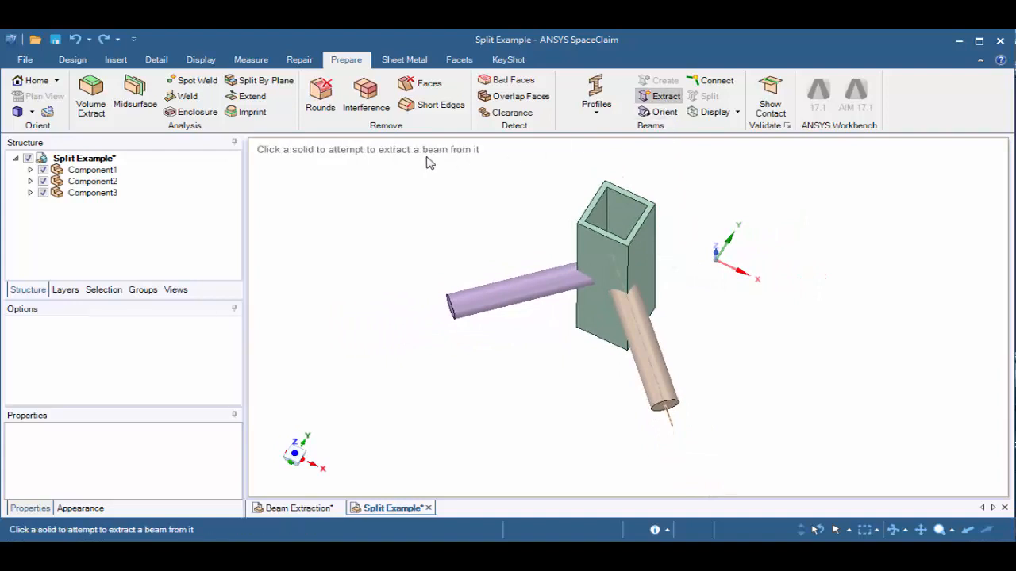
mouse_move(412, 159)
mouse_down()
mouse_move(536, 260)
mouse_move(721, 474)
mouse_up()
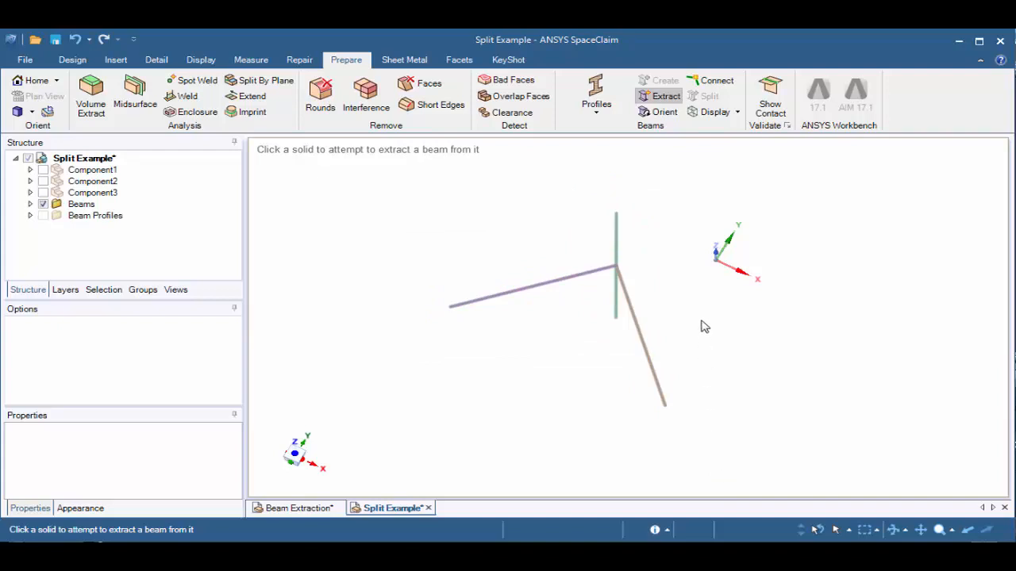
click(706, 115)
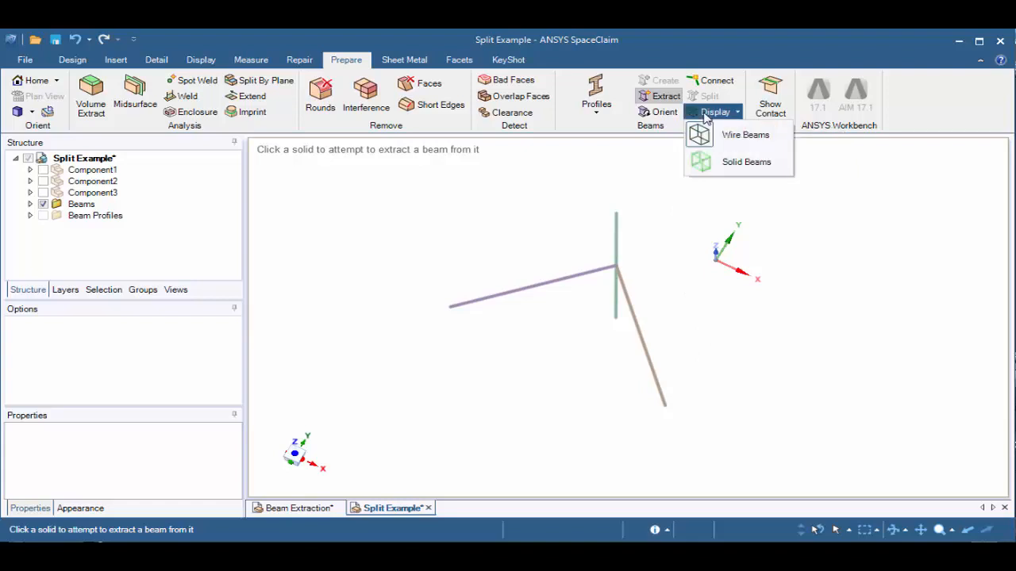
click(710, 164)
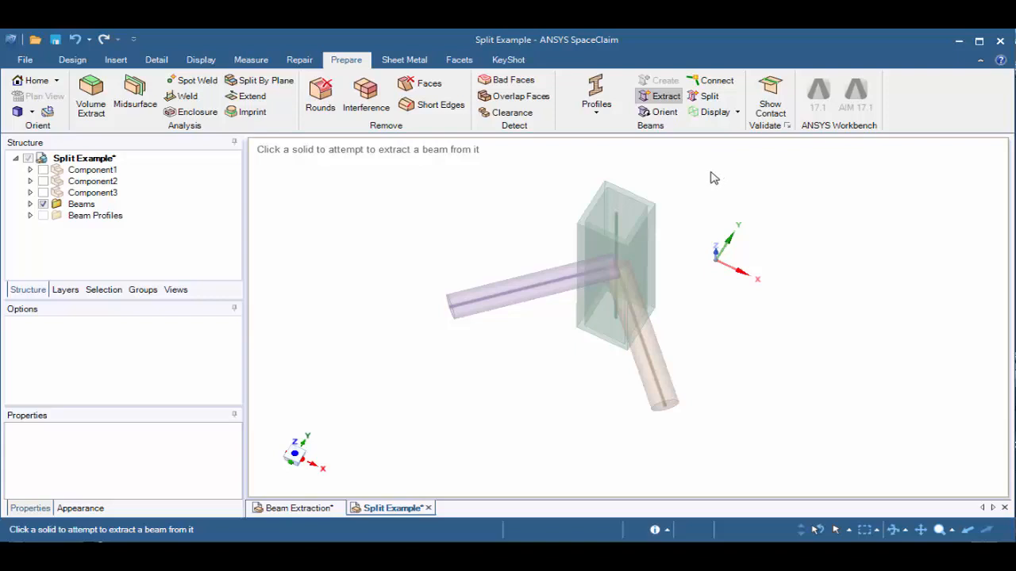
middle_drag(712, 179, 675, 223)
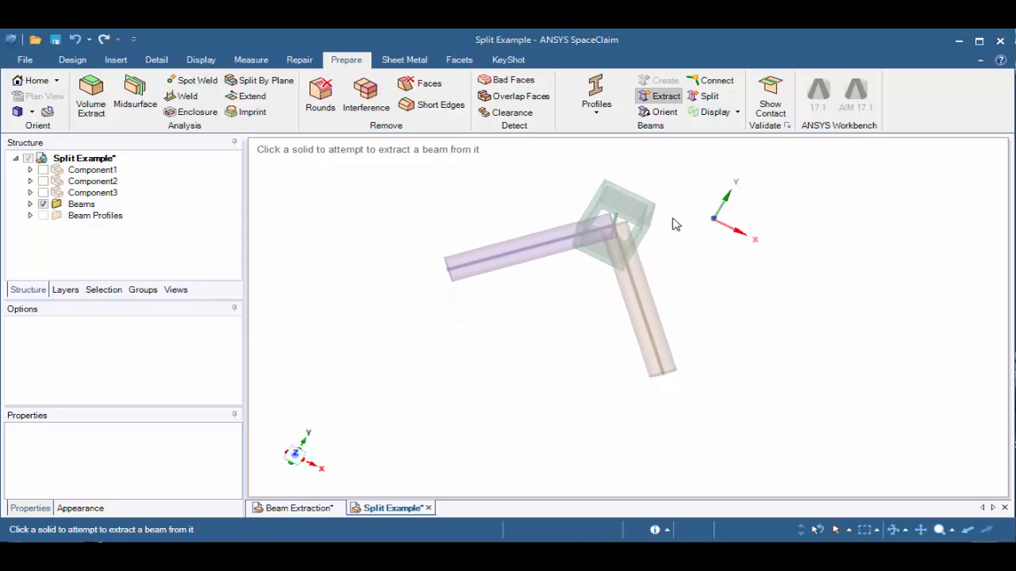
scroll(676, 223, up, 3)
scroll(699, 269, up, 3)
mouse_move(721, 302)
middle_down()
mouse_move(735, 301)
mouse_move(729, 307)
middle_up()
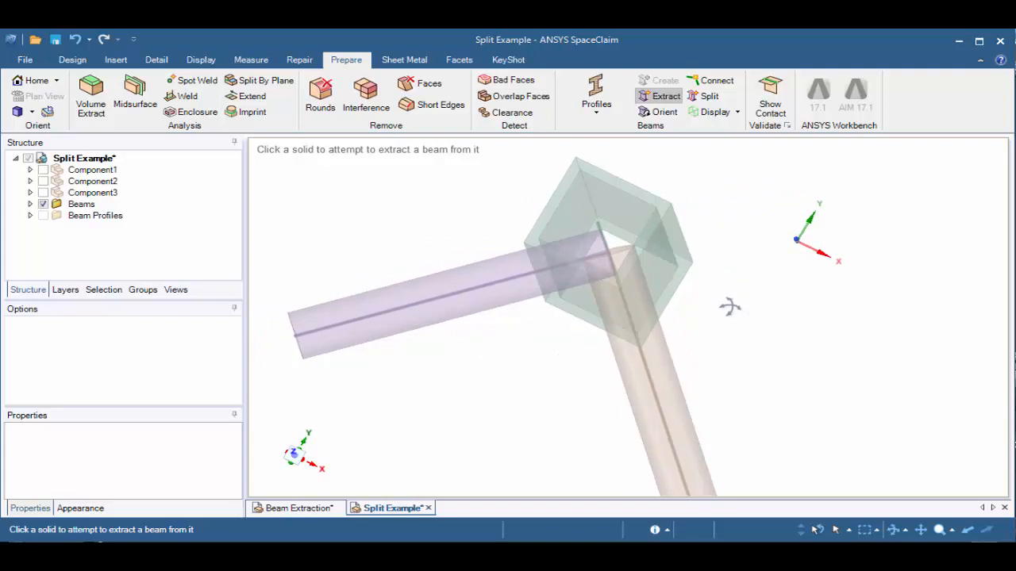
Split the rod beams at the found locations, then display beams as Wire Beams and exit the tool
click(709, 96)
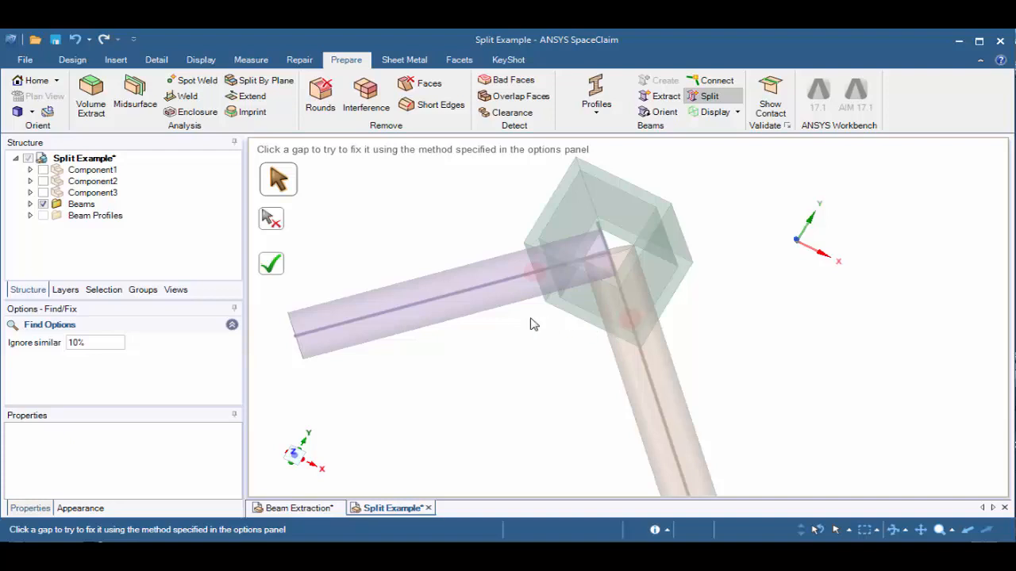
click(276, 267)
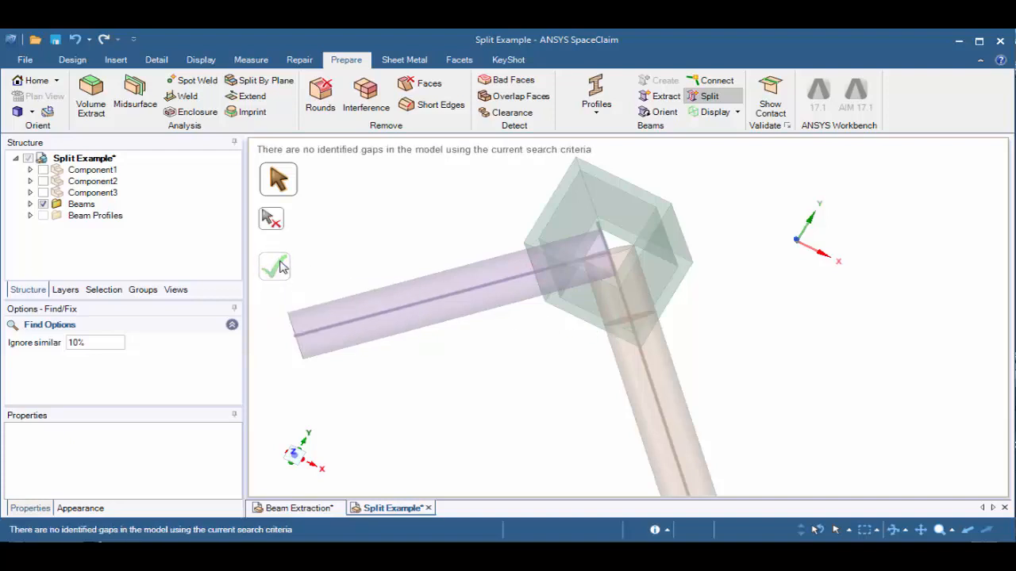
click(713, 117)
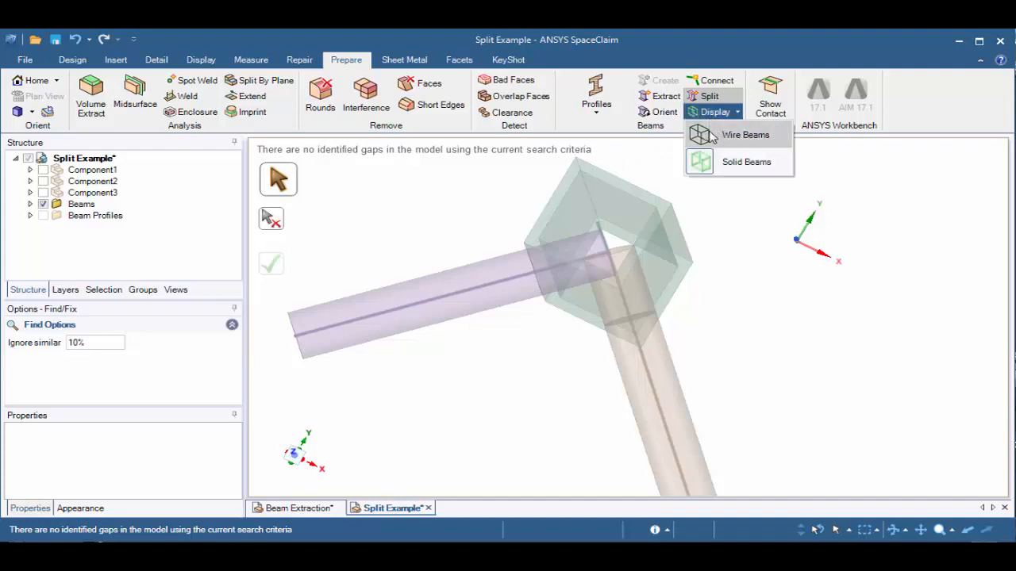
click(738, 135)
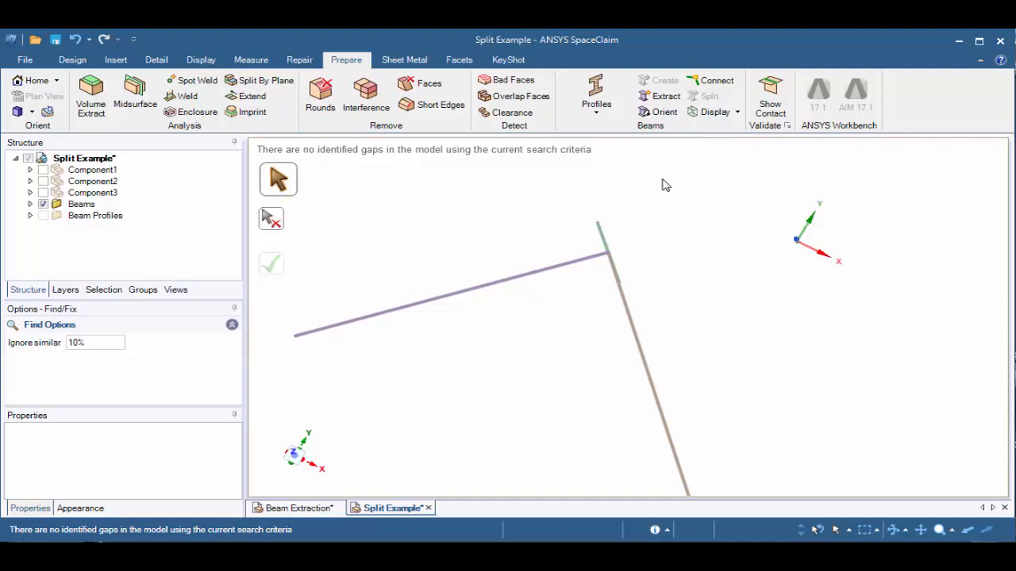
key(Escape)
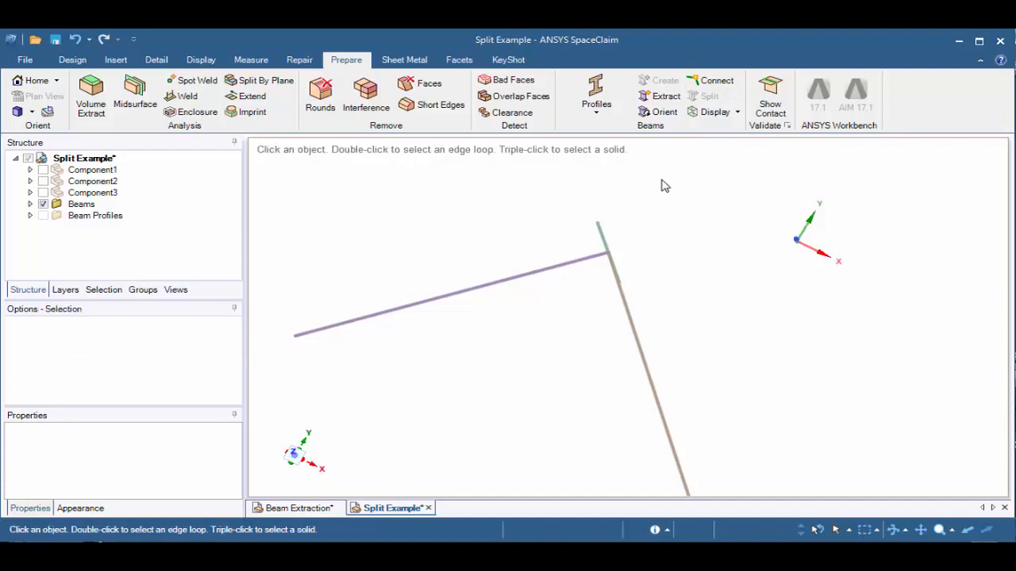
Select the short horizontal and short diagonal beam segments at the tube junction
click(580, 264)
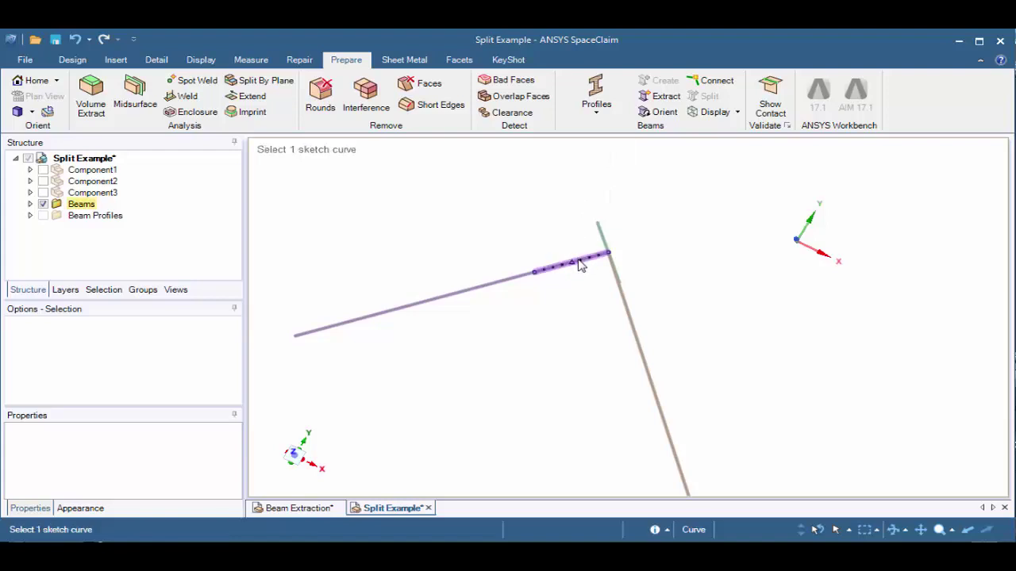
click(534, 281)
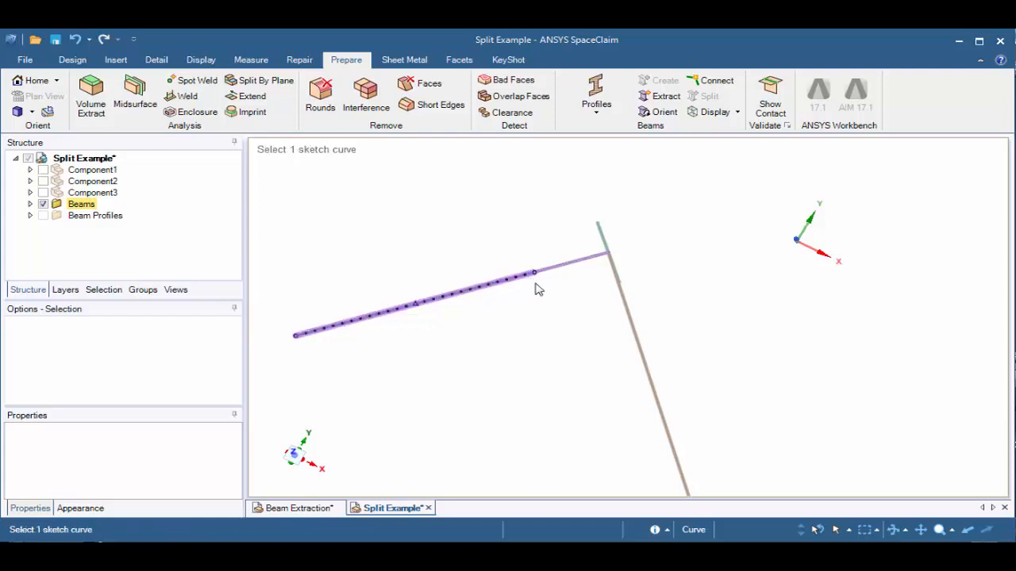
key(Escape)
middle_drag(543, 295, 534, 274)
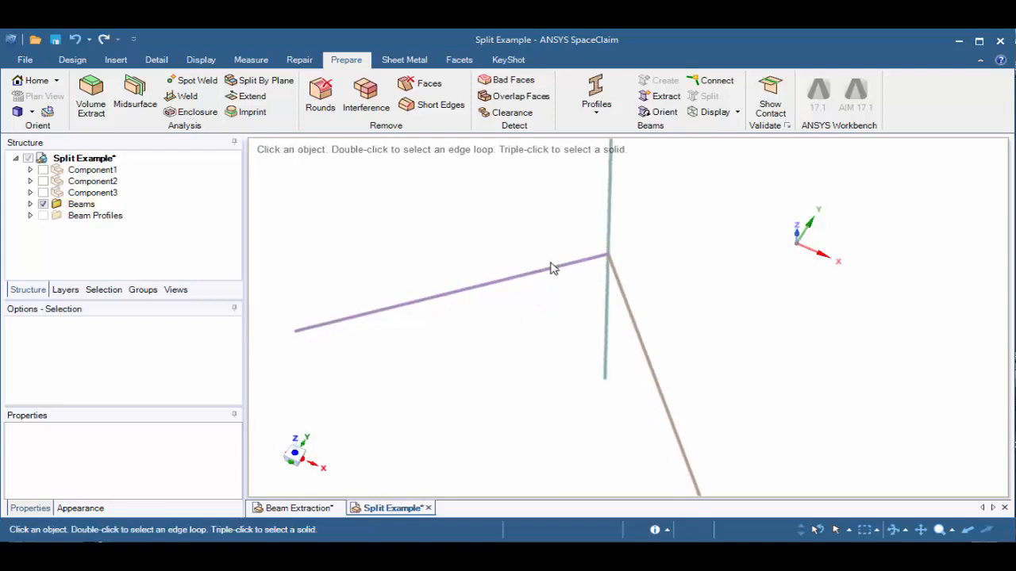
click(552, 271)
click(554, 273)
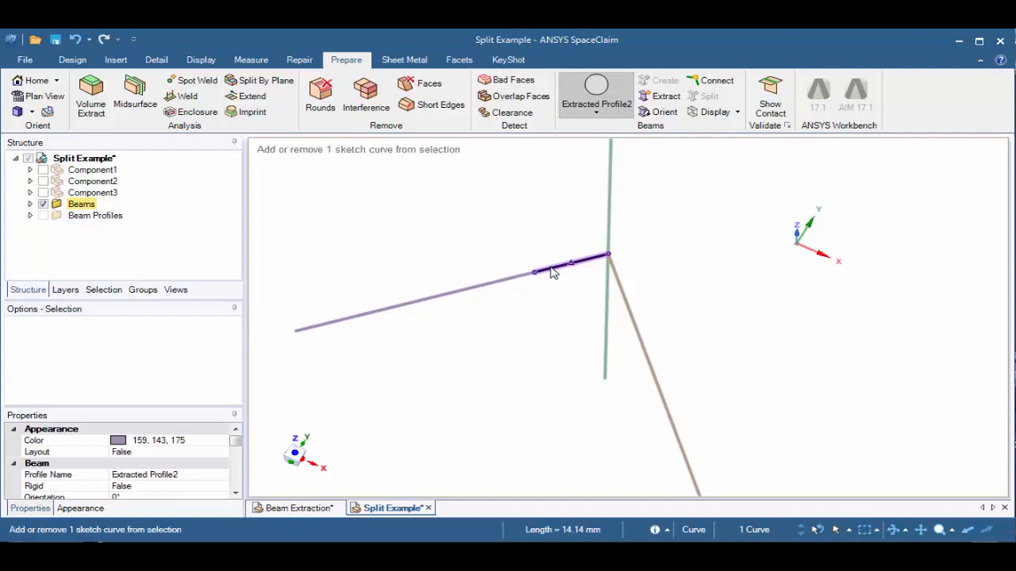
ctrl+click(624, 295)
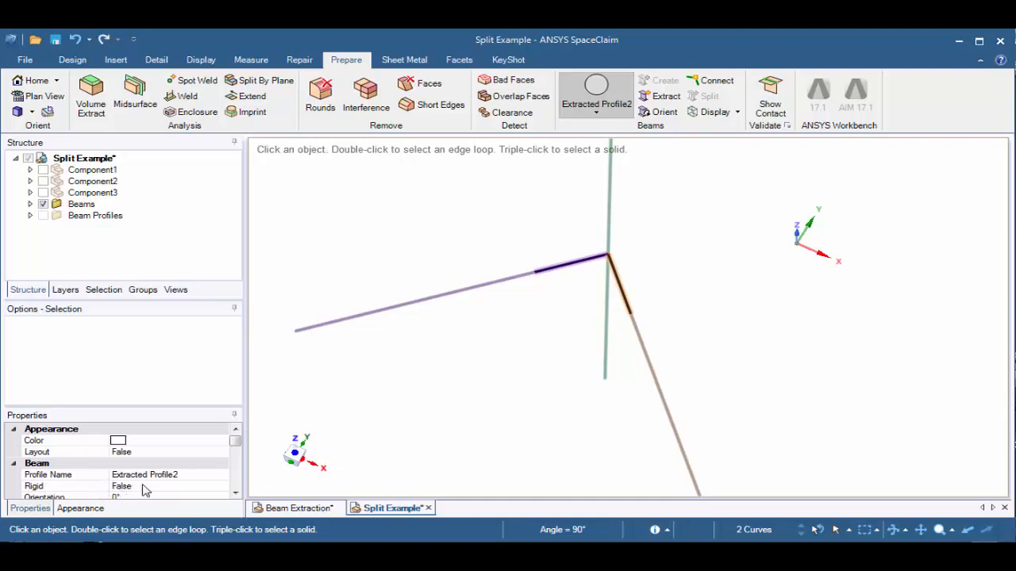
Set Rigid to True for both short segments in the Properties panel
click(124, 487)
click(221, 486)
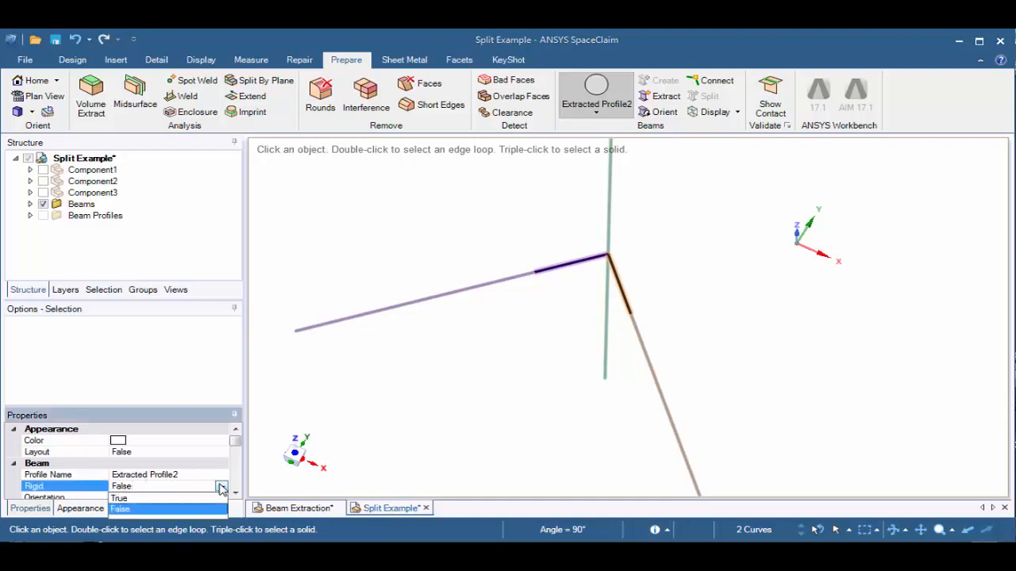
click(181, 498)
scroll(159, 468, down, 3)
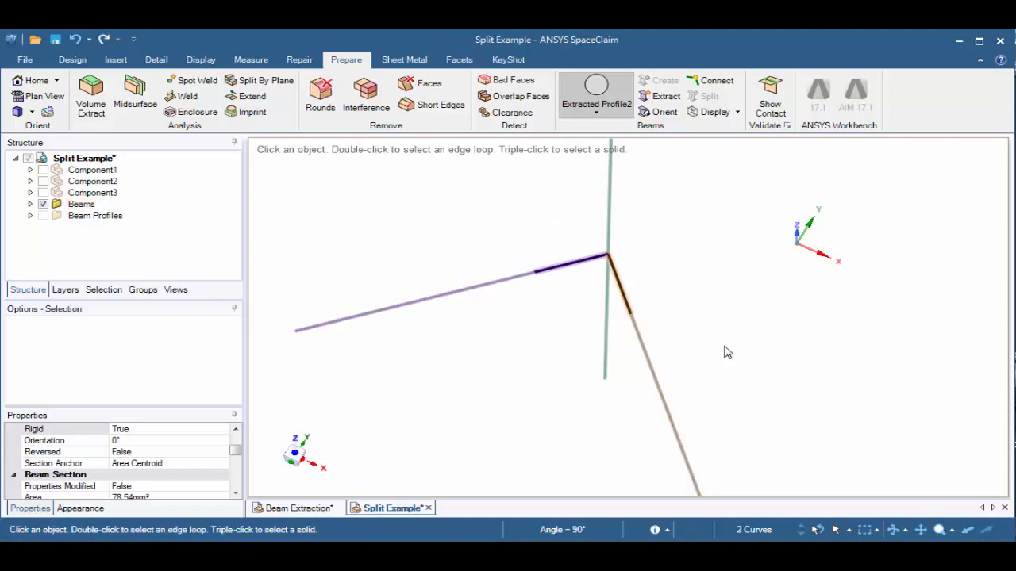
middle_drag(728, 353, 717, 284)
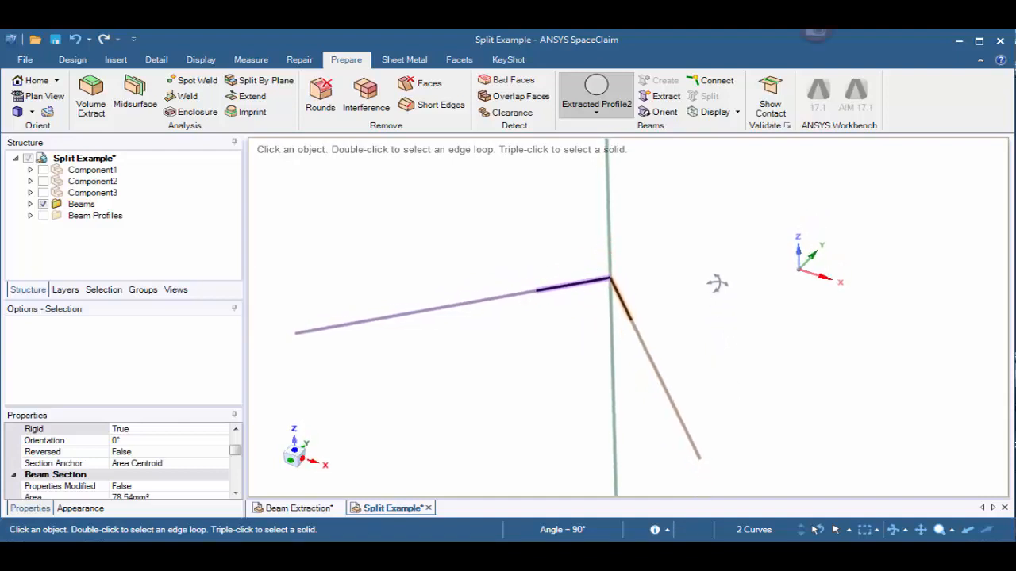